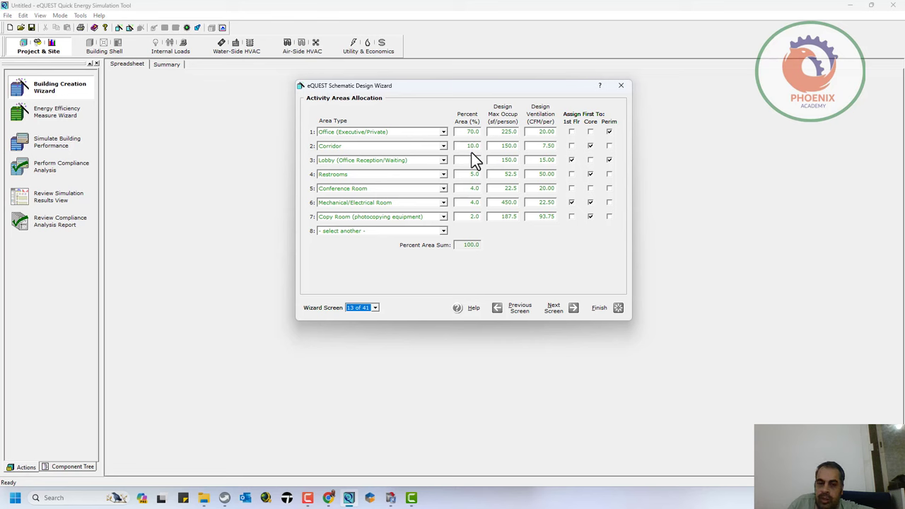
Set the percent area of Office (Executive/Private) to 60 and of Corridor to 20.
left_click(465, 131)
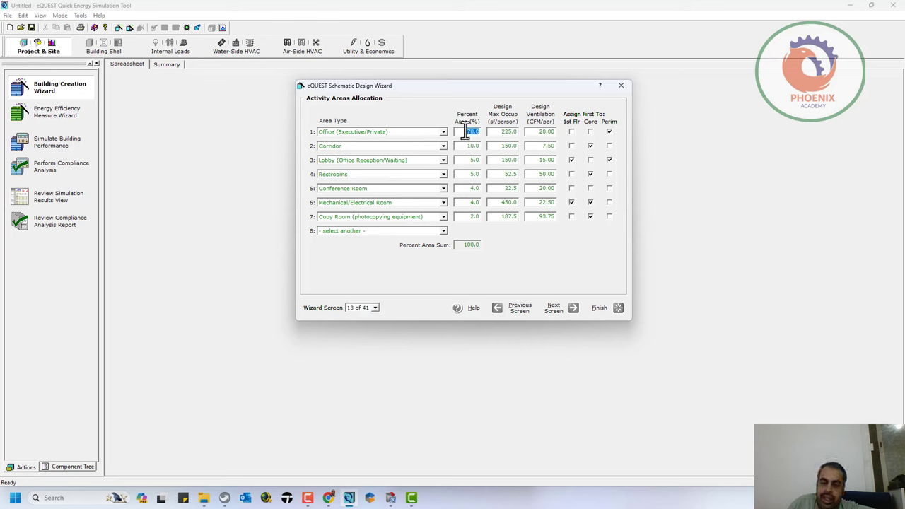
type("60")
left_click(468, 146)
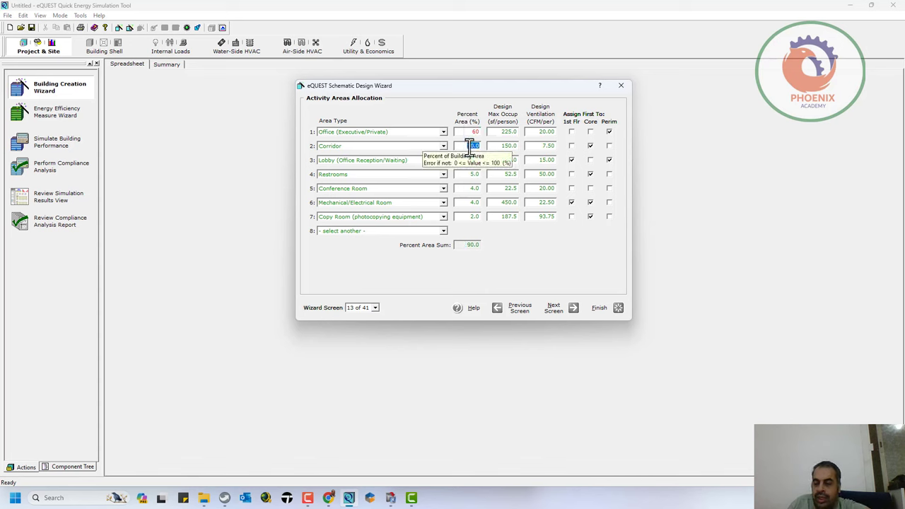
type("20")
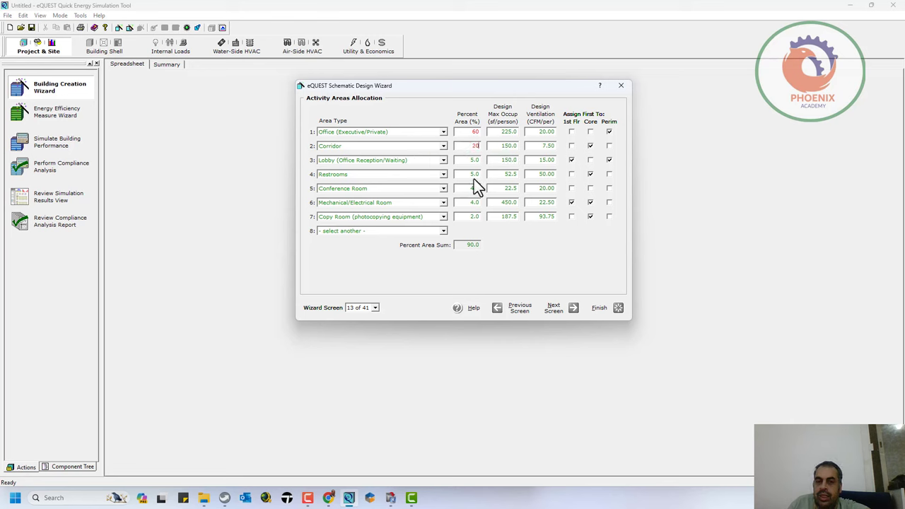
Change the first area type to Laundry and the second area type to Dining Area.
left_click(383, 133)
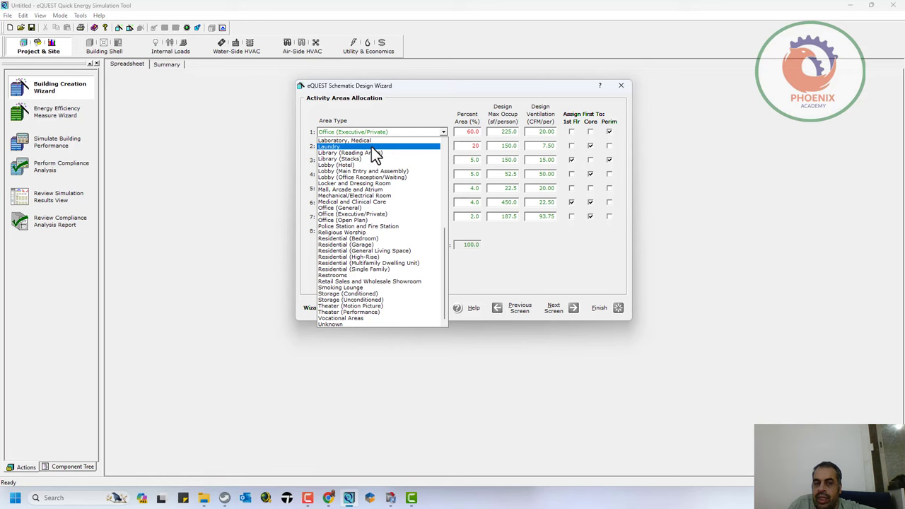
left_click(372, 147)
left_click(437, 149)
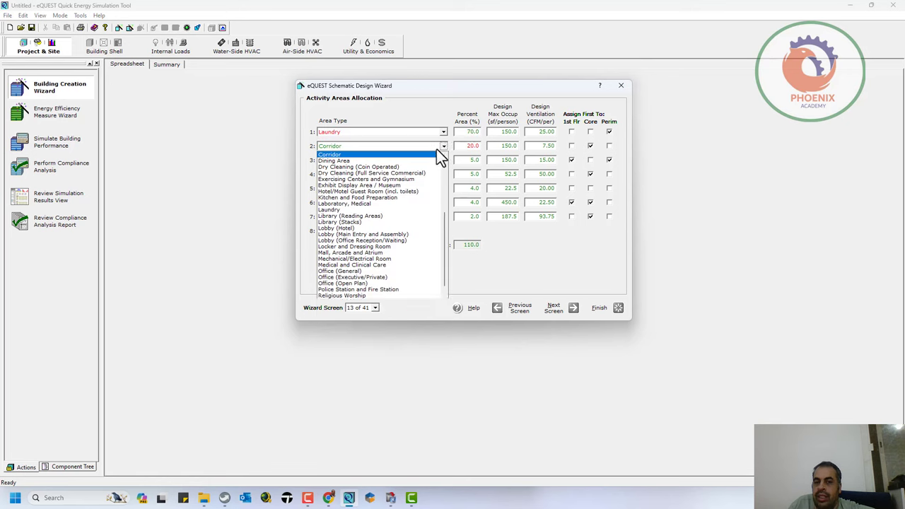
left_click(402, 161)
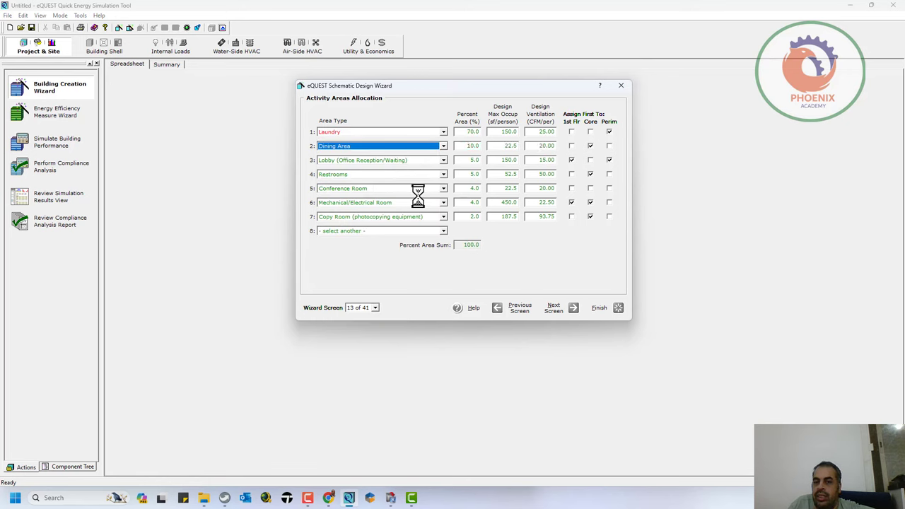
Remove the Copy Room (photocopying equipment) area by resetting its type to "- select another -".
left_click(352, 159)
left_click(348, 160)
left_click(355, 218)
scroll(355, 218, "up", 6)
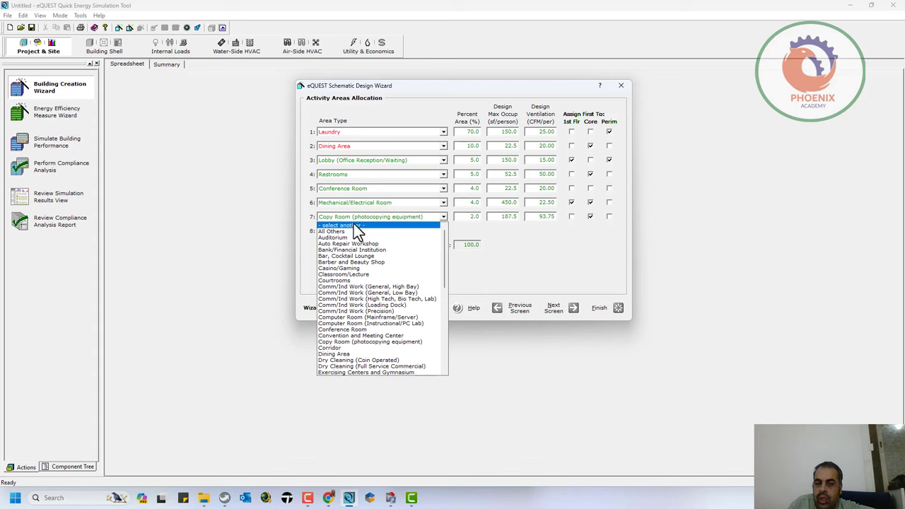
left_click(354, 225)
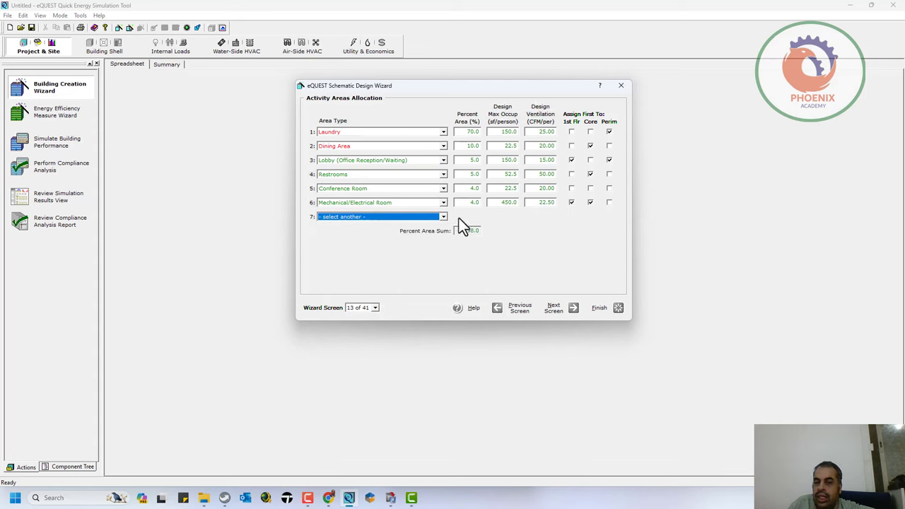
Set the Mechanical/Electrical Room's percent area to 6 and continue to Occupied Loads by Activity Area.
left_click(470, 202)
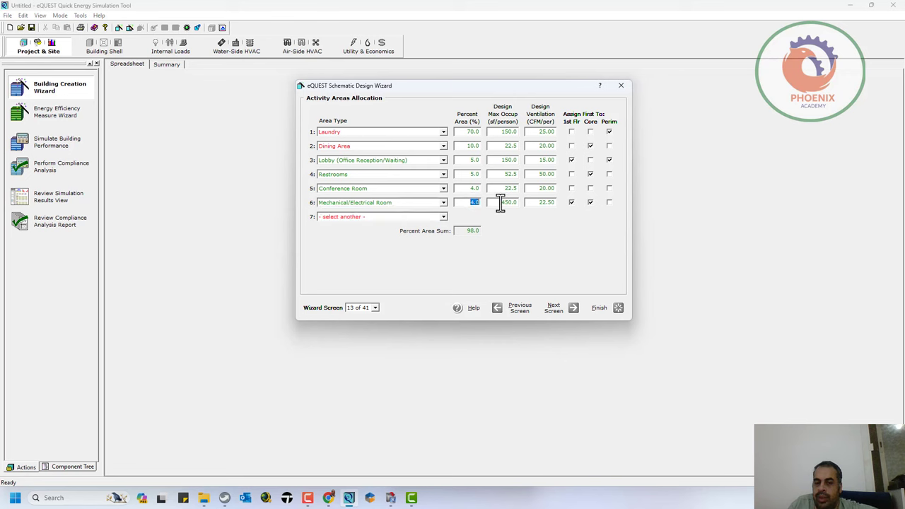
type("6")
key("Return")
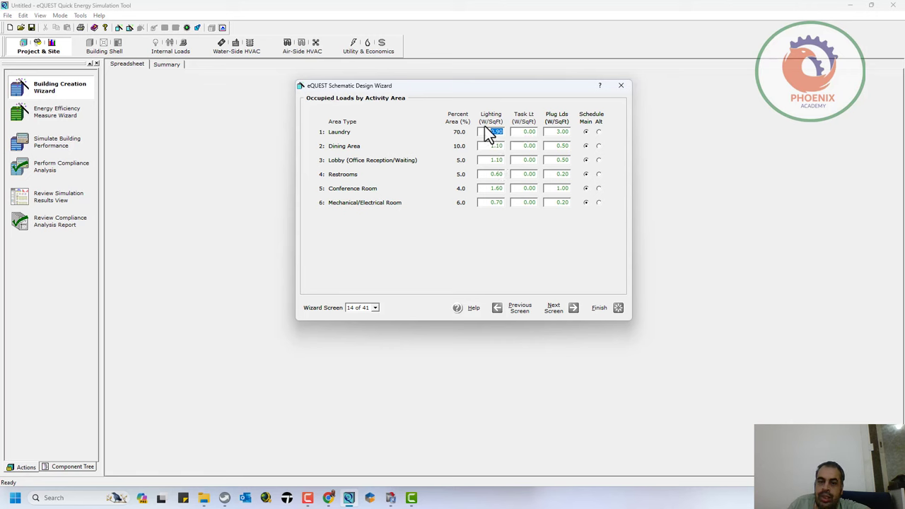
Return to Activity Areas Allocation and look through the available help topics and the tutorials and reference documents.
left_click(507, 312)
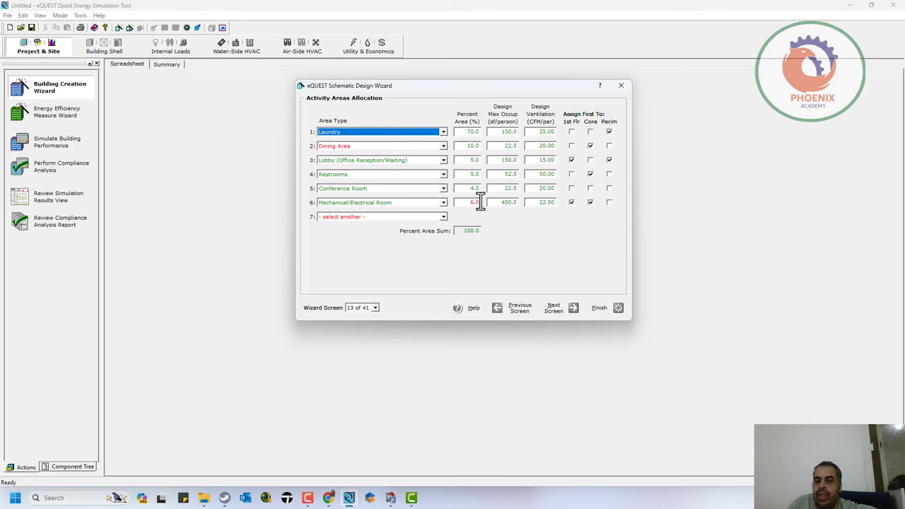
right_click(509, 132)
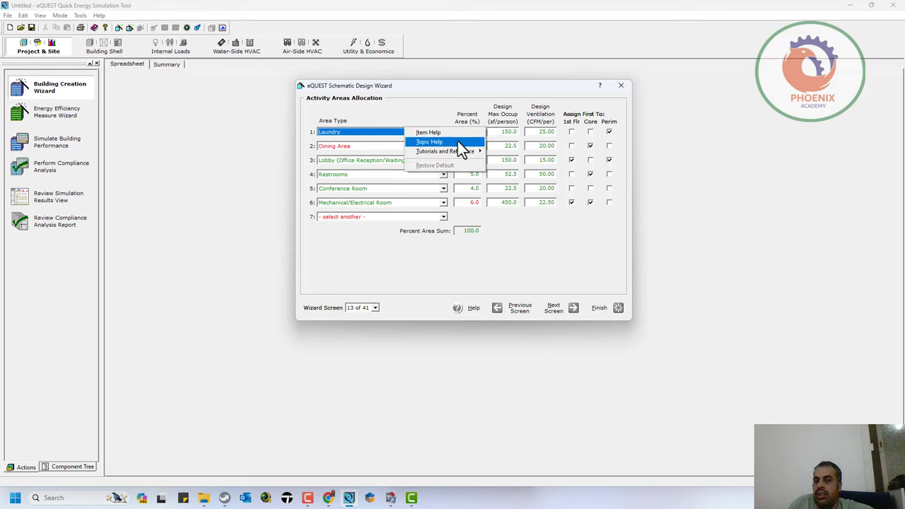
mouse_move(454, 152)
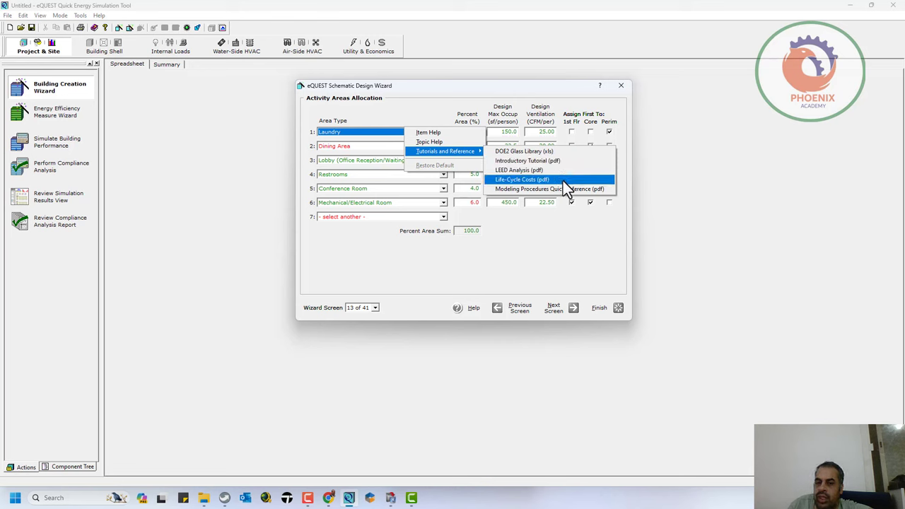
left_click(570, 238)
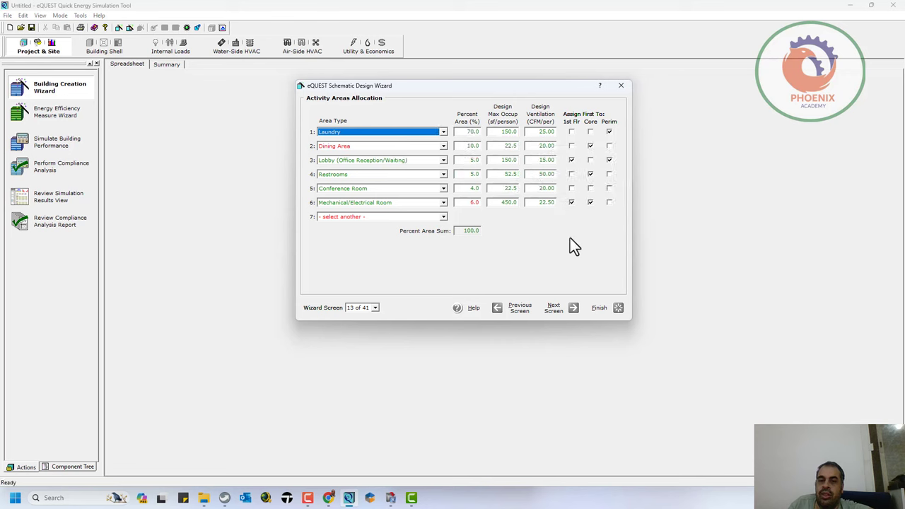
Advance through the occupied and unoccupied loads screens to Main Schedule Information.
left_click(574, 309)
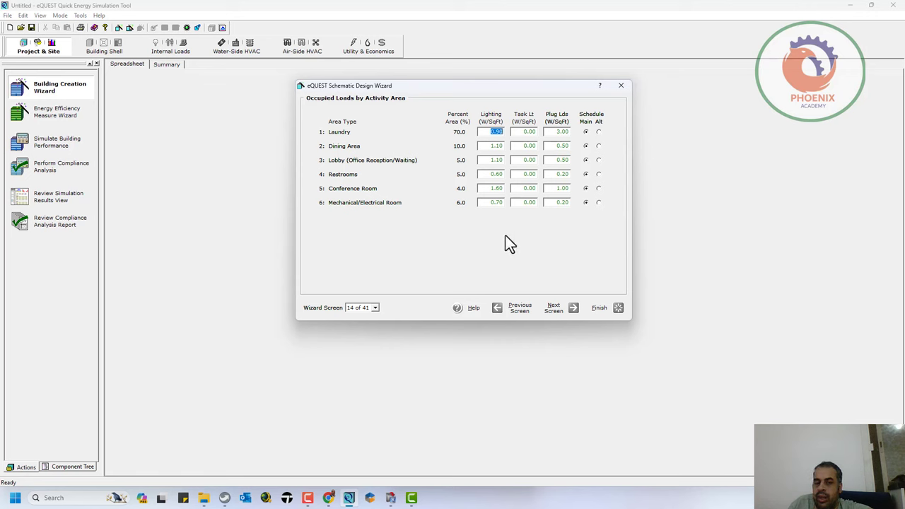
left_click(374, 308)
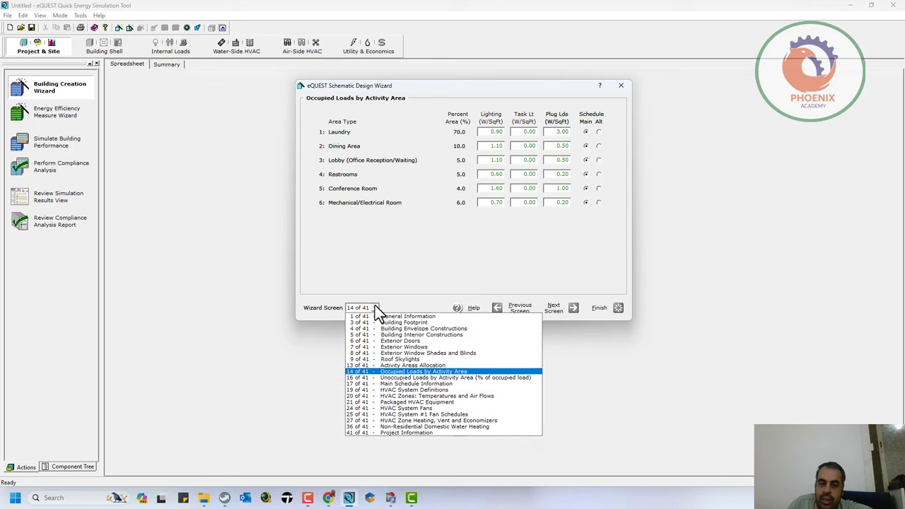
left_click(374, 307)
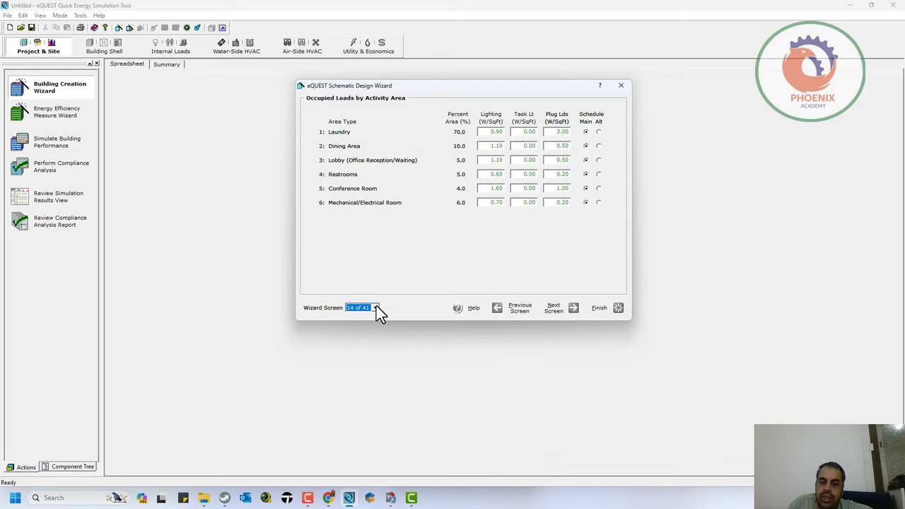
left_click(554, 307)
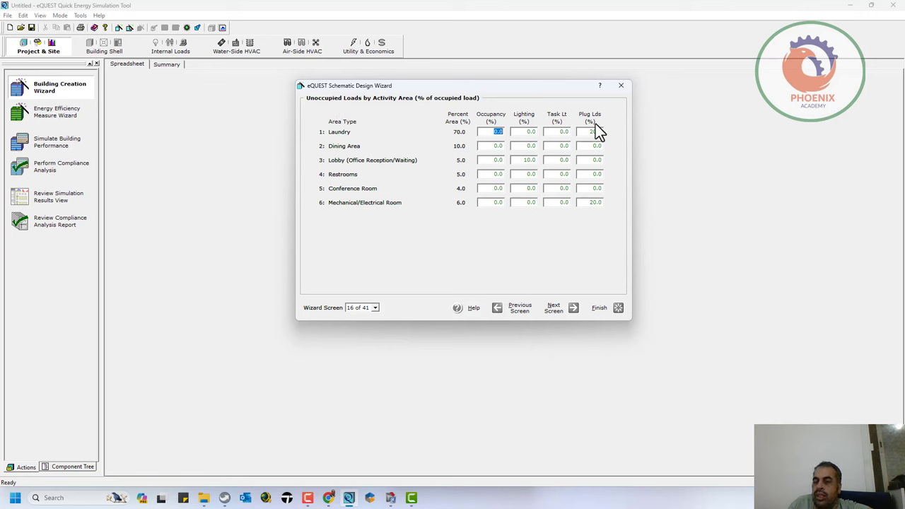
left_click(558, 311)
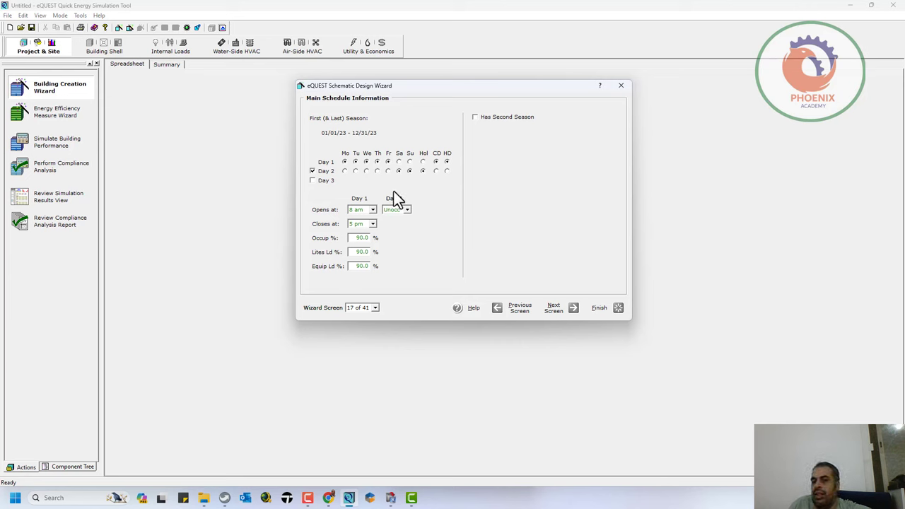
Add a second season to the main schedule, with Day 1 opening at 6 am and closing at 5 pm.
left_click(490, 118)
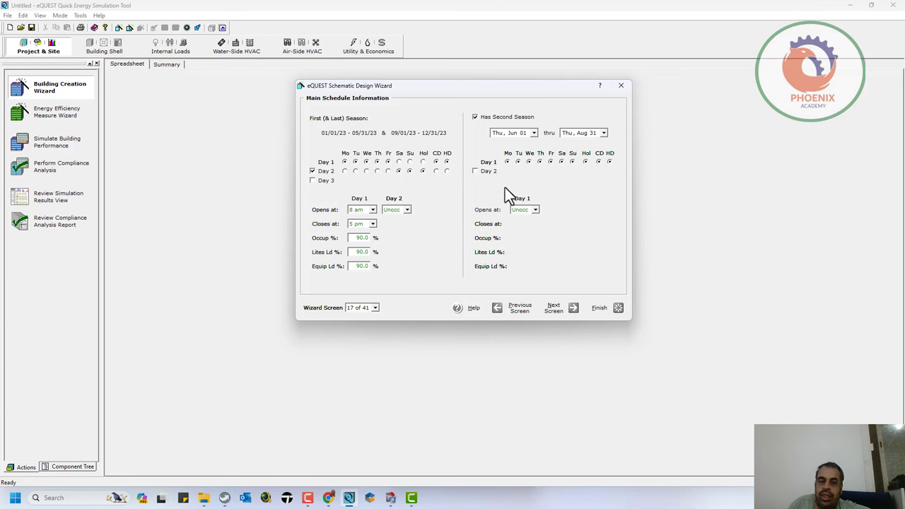
left_click(531, 210)
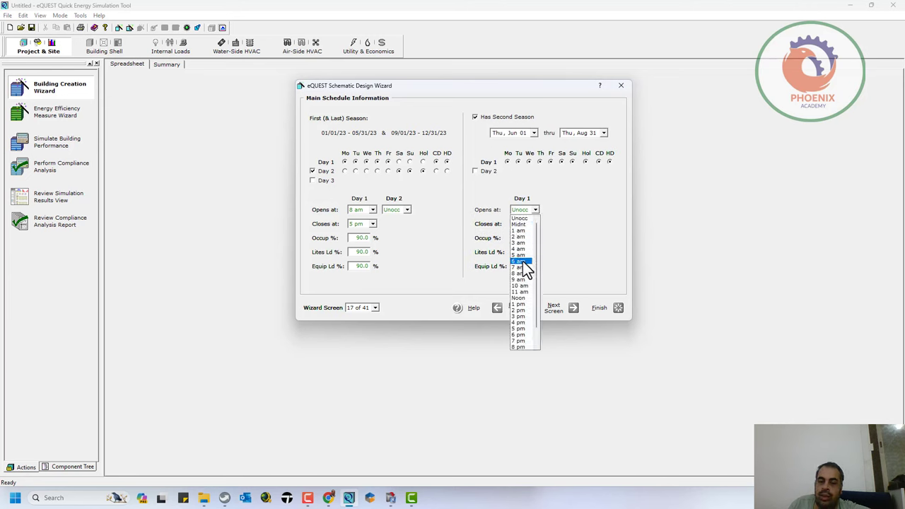
left_click(522, 261)
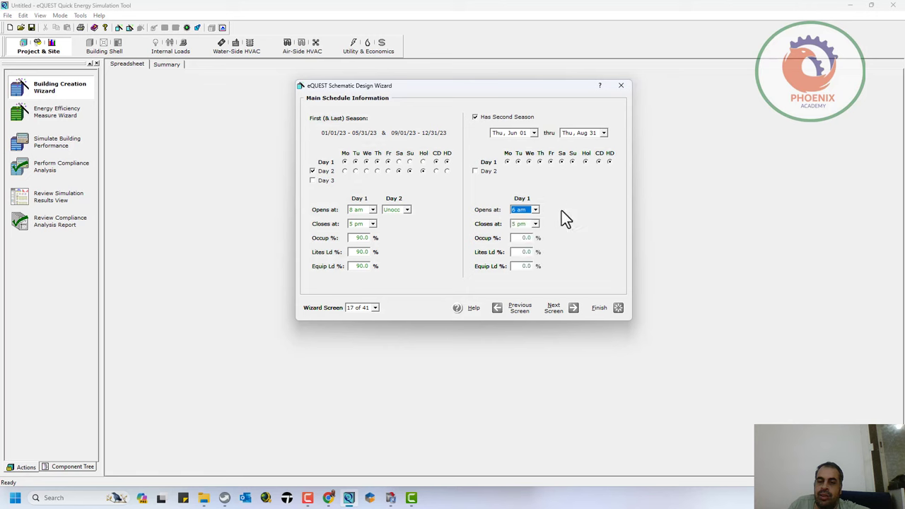
left_click(536, 224)
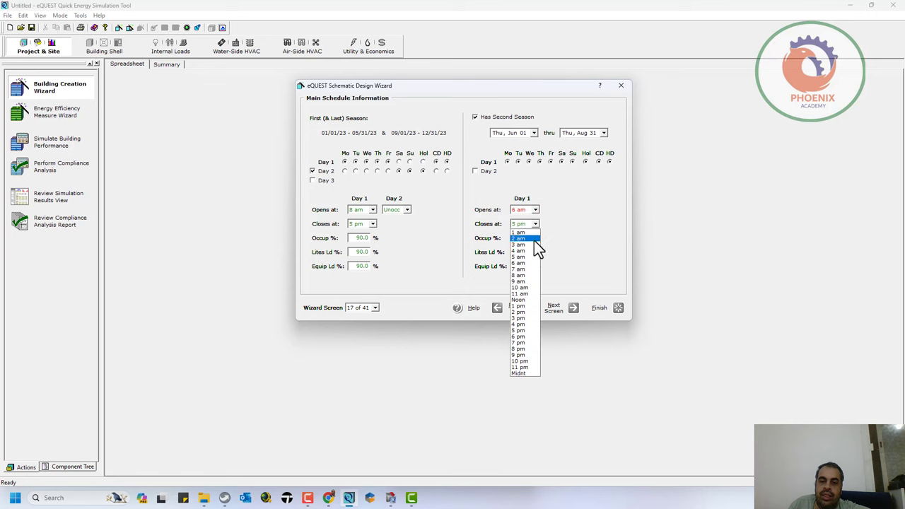
left_click(523, 330)
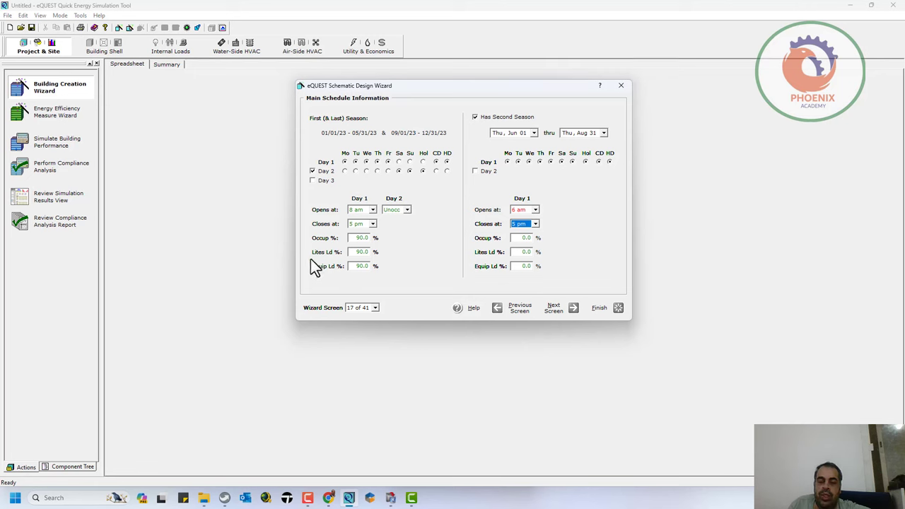
Set the second season's Day 1 occupancy to 80%, lighting load to 70% and equipment load to 70%.
left_click(517, 238)
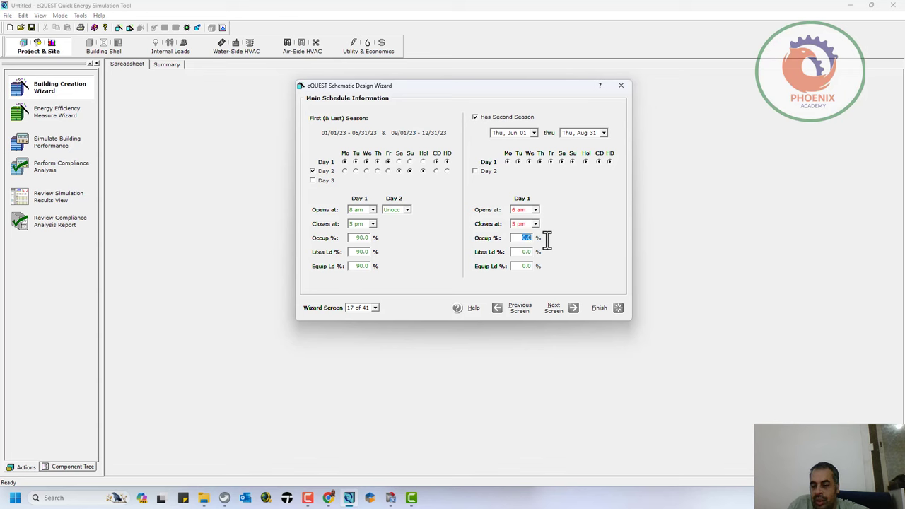
type("80")
left_click(524, 251)
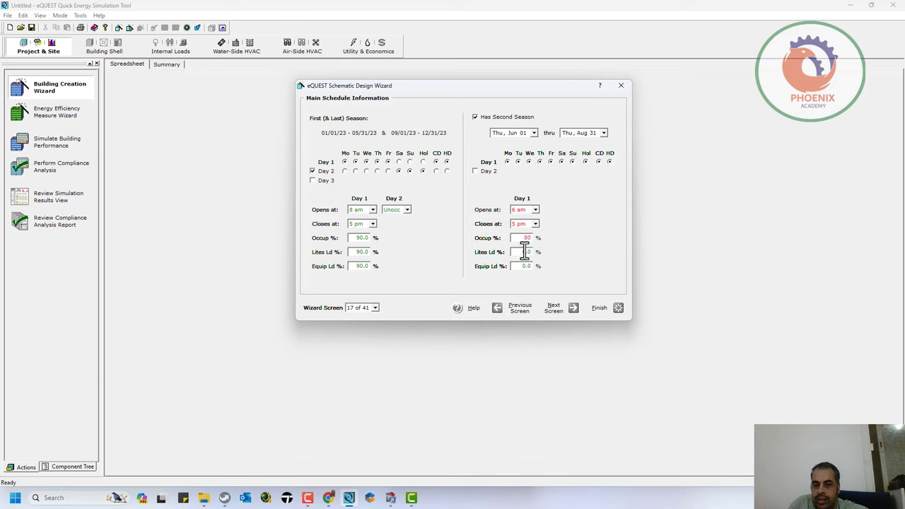
left_click(524, 252)
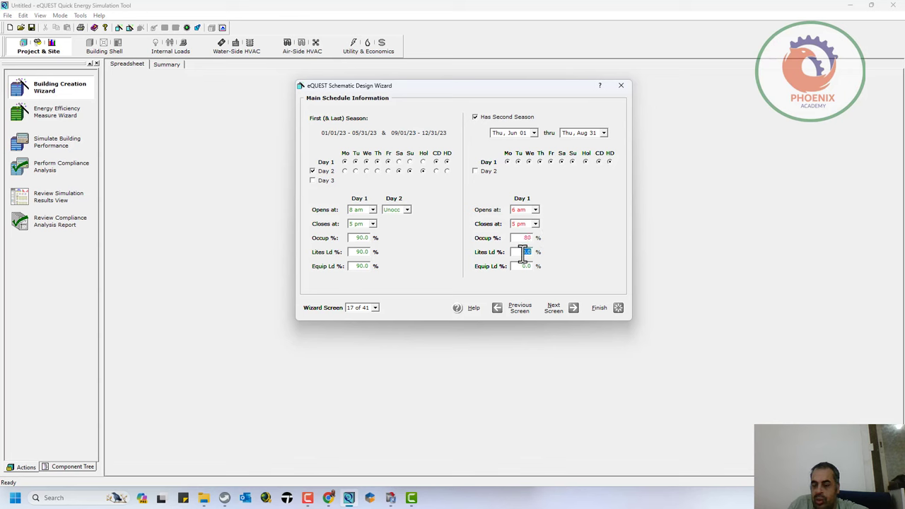
type("70")
left_click(527, 266)
key("BackSpace")
type("70")
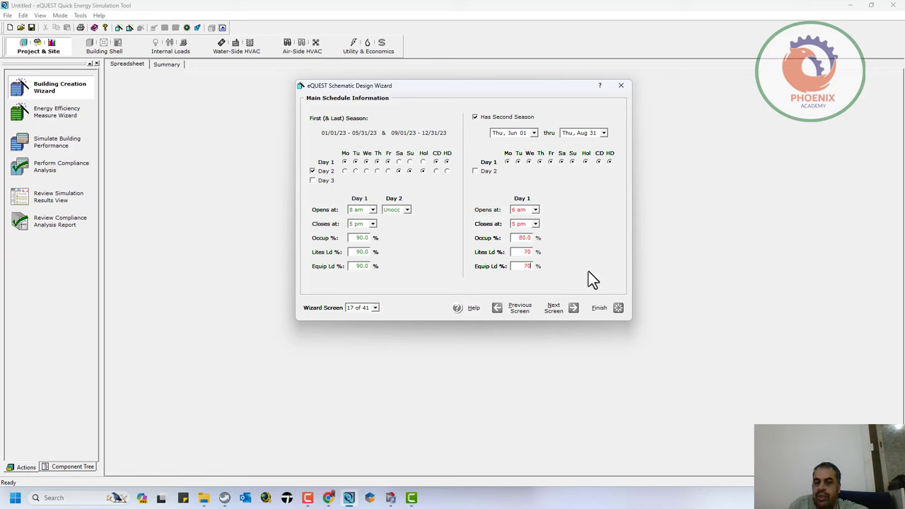
Go to HVAC System Definitions and set the cooling source of both System 1 and System 2 to Chilled Water Coils.
left_click(369, 308)
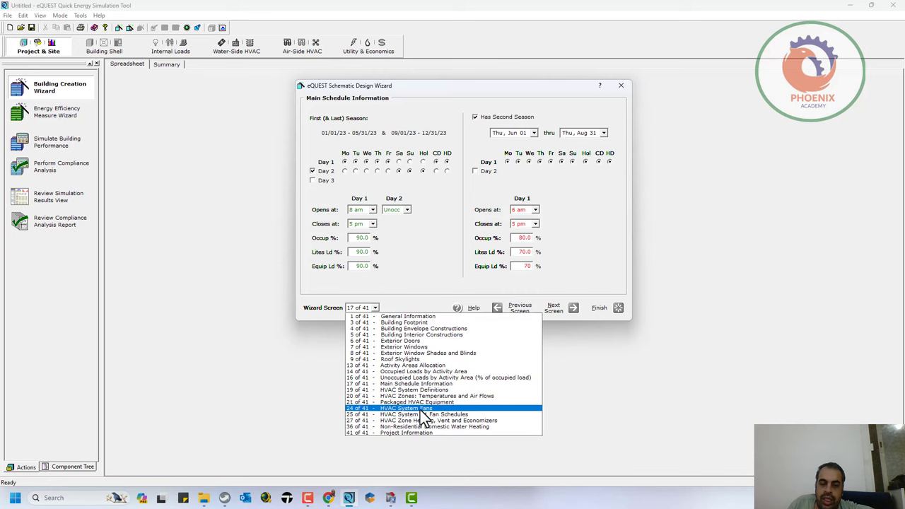
left_click(423, 391)
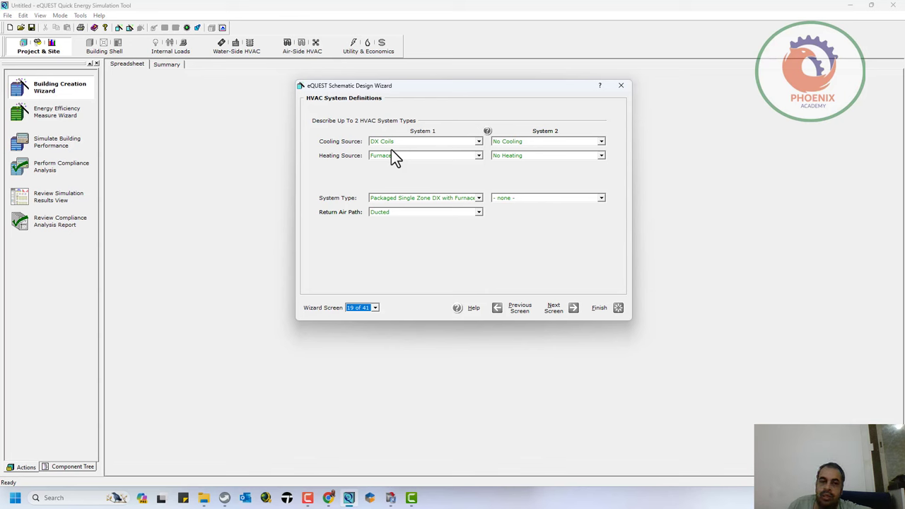
left_click(393, 140)
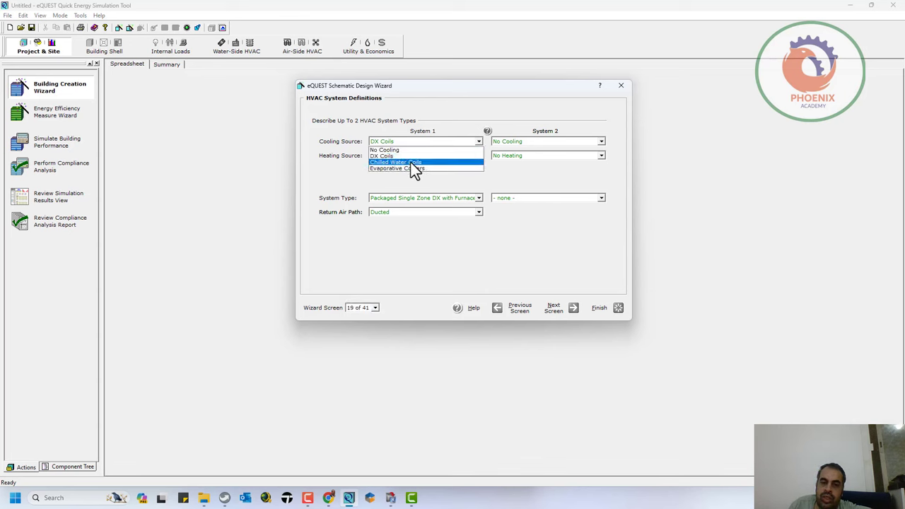
left_click(411, 162)
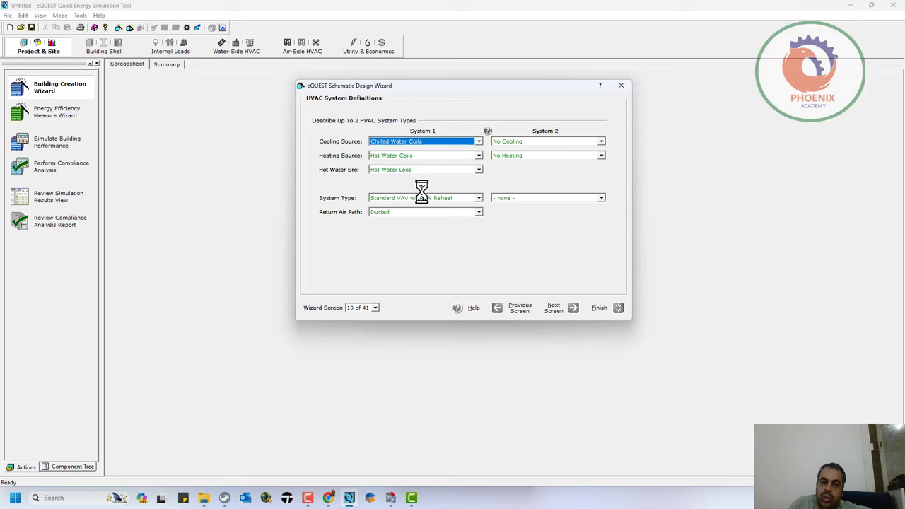
left_click(530, 139)
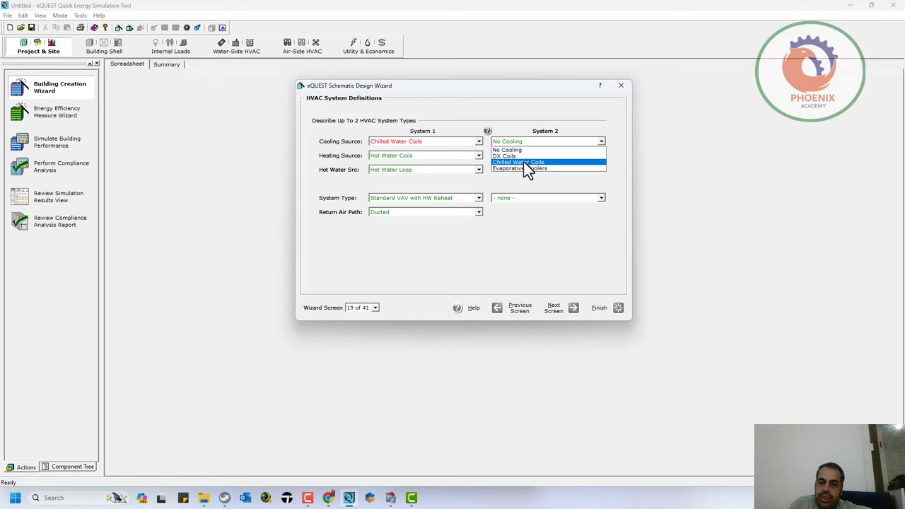
left_click(524, 162)
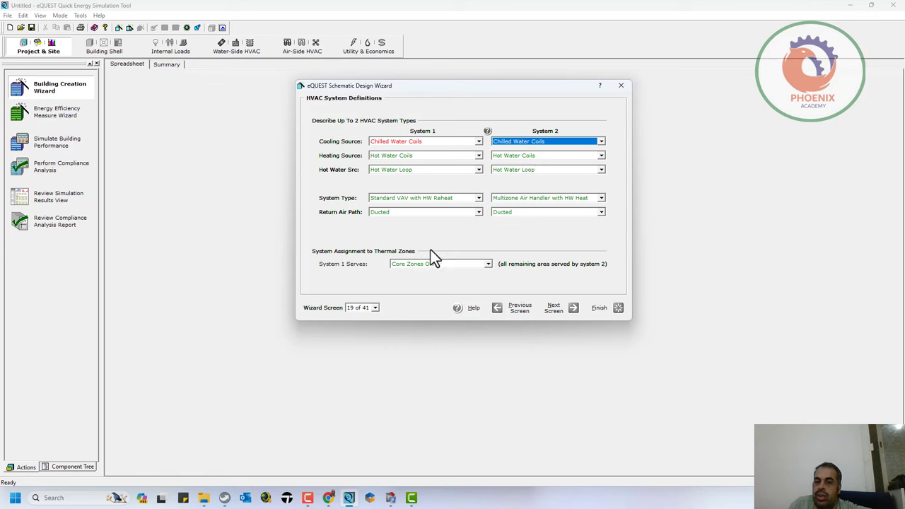
Define System 1 with No Heating and a Single Zone Air Handler (cooling only), serving Core Zones Only.
left_click(387, 155)
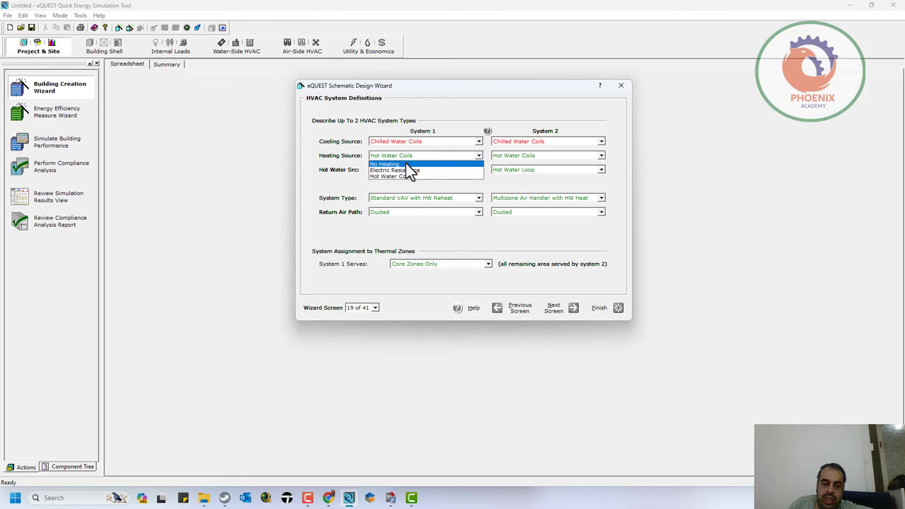
left_click(406, 163)
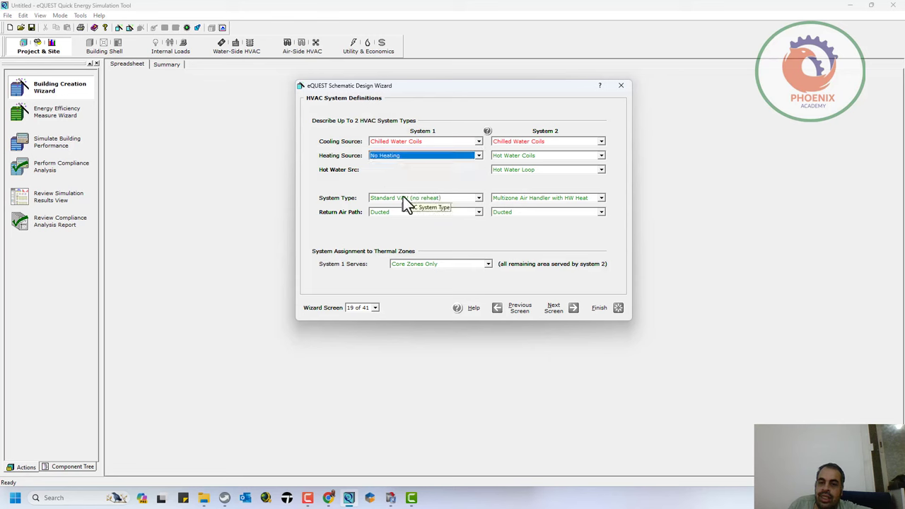
left_click(424, 199)
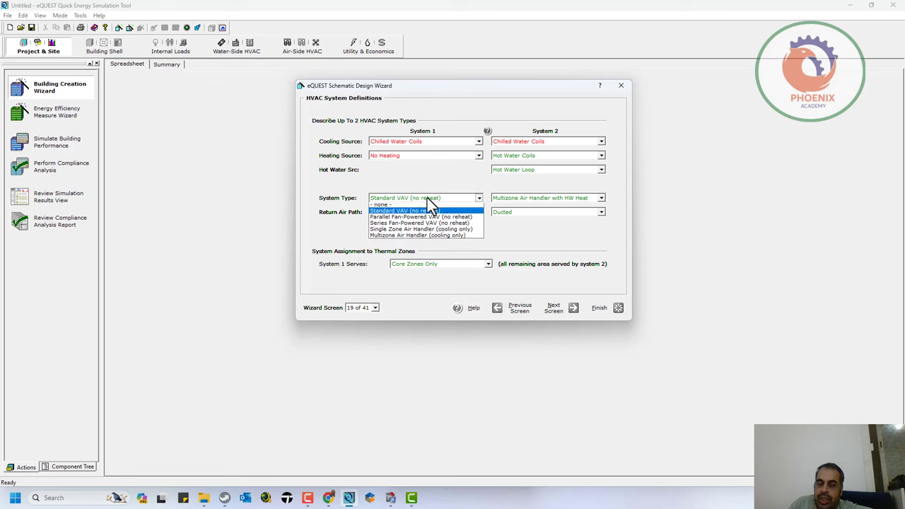
left_click(457, 231)
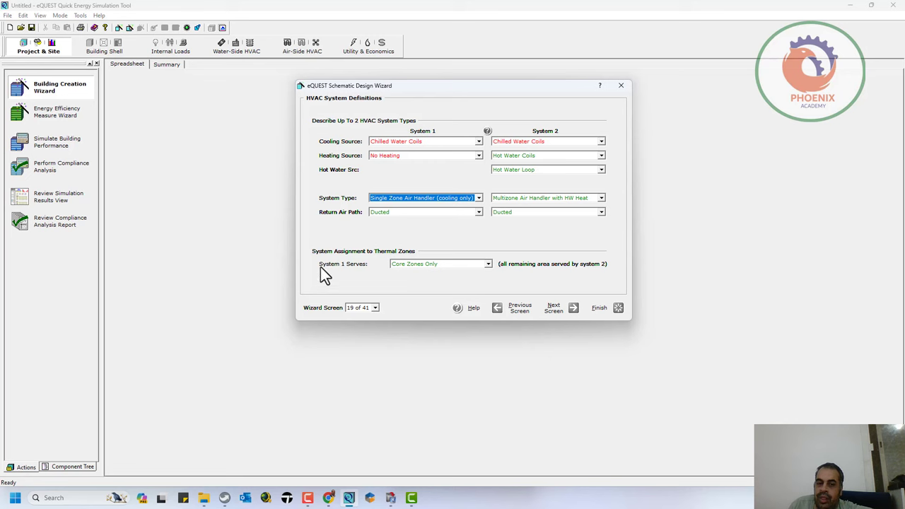
left_click(424, 264)
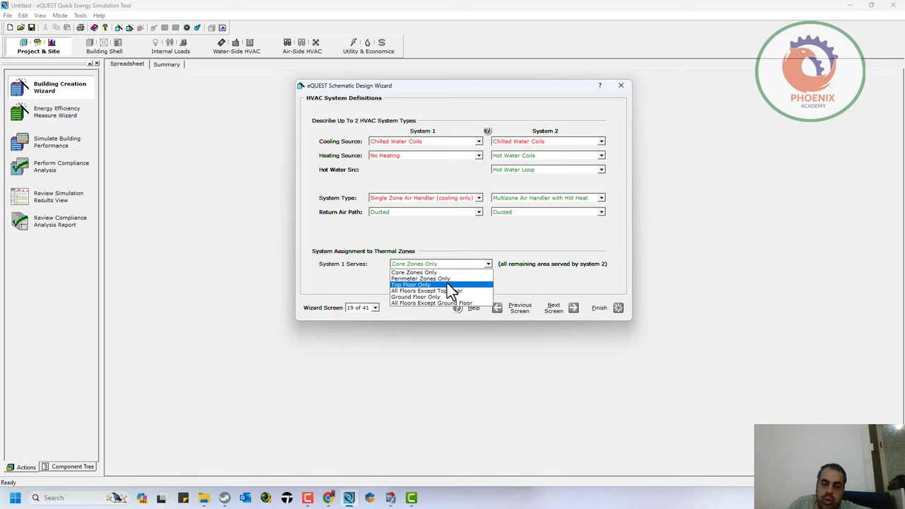
left_click(448, 274)
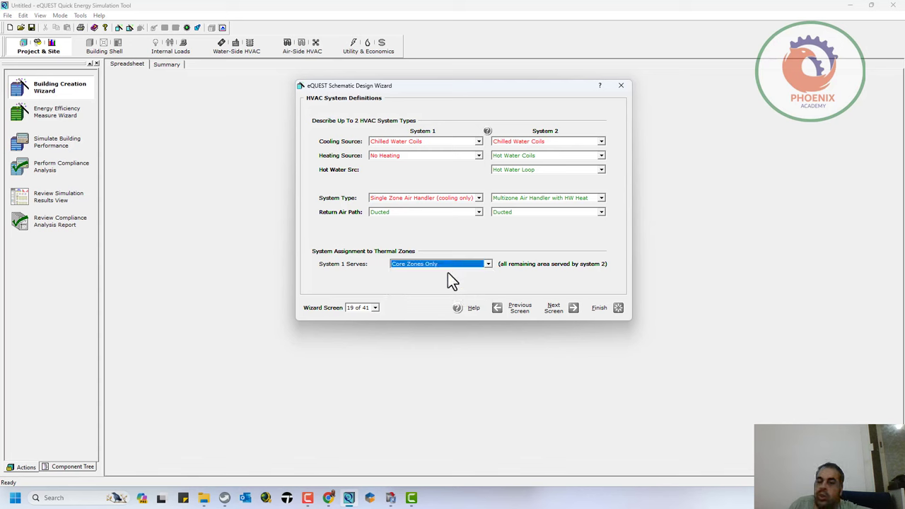
Proceed to the HVAC Zones: Temperatures and Air Flows screen, continue through the HVAC screens and finish the wizard.
left_click(374, 308)
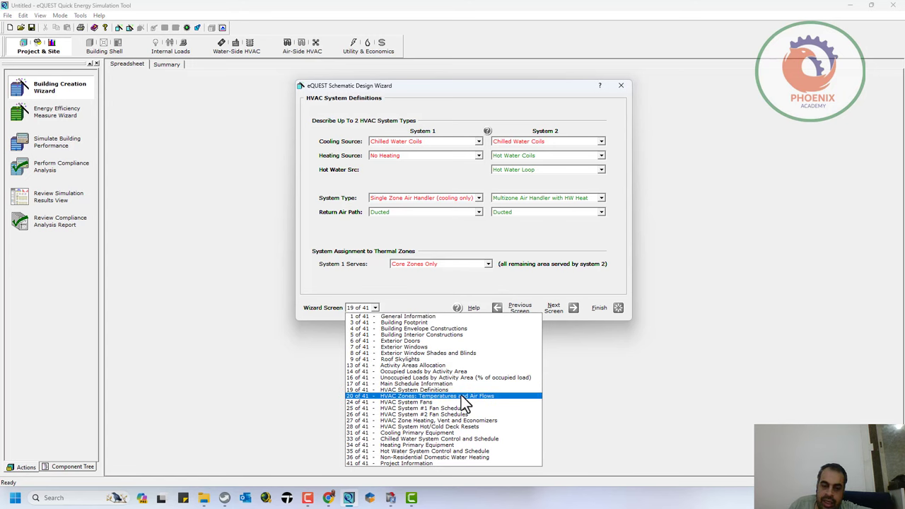
left_click(461, 396)
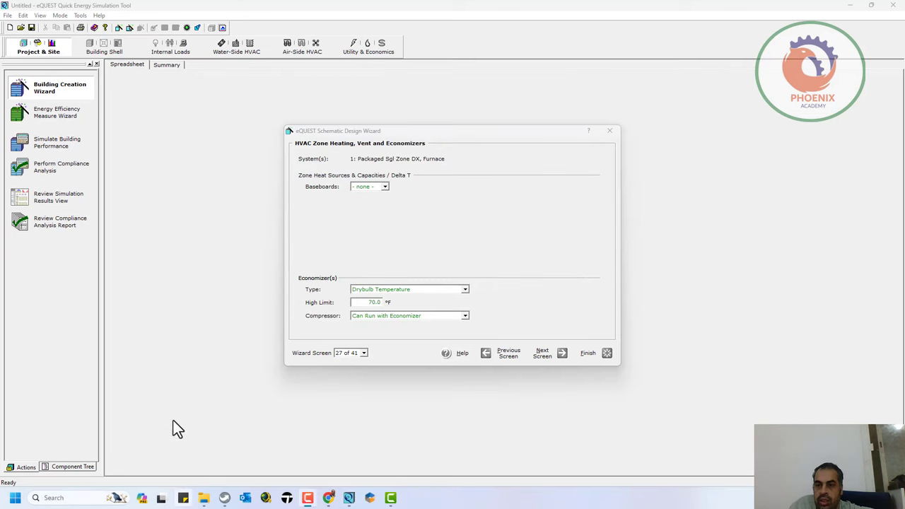
left_click(580, 351)
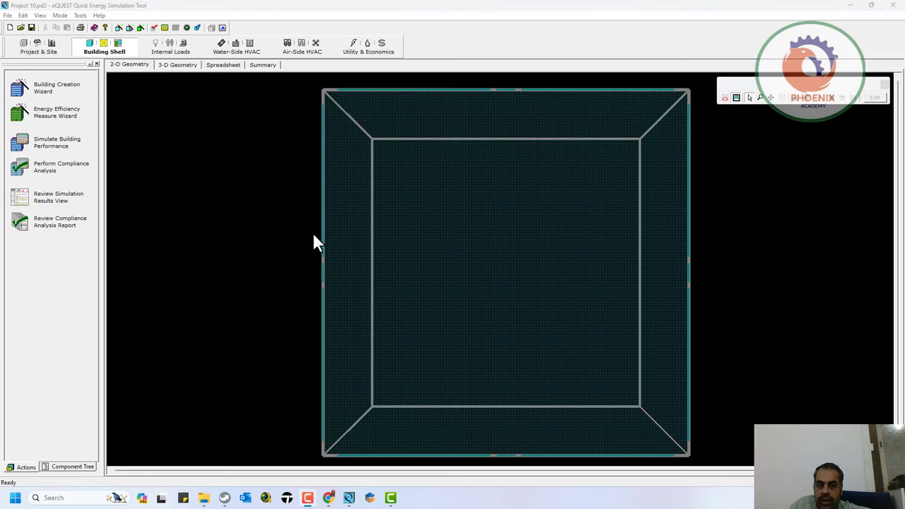
Review the building shell's 3-D geometry, spreadsheet and summary views, ending on the 2-D geometry.
left_click(179, 66)
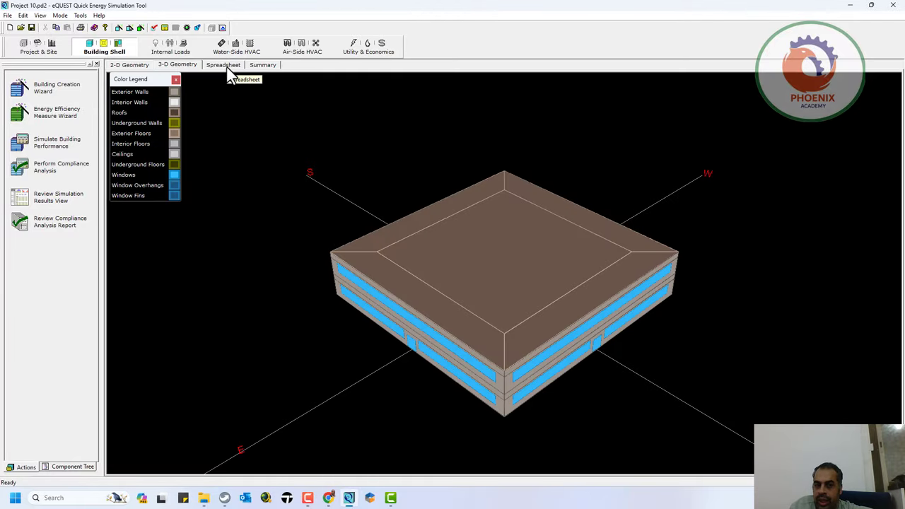
left_click(225, 66)
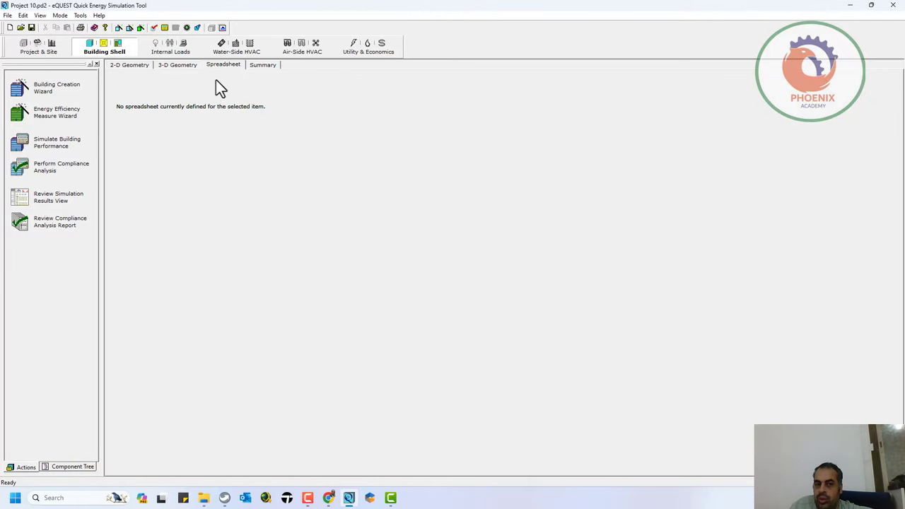
left_click(267, 67)
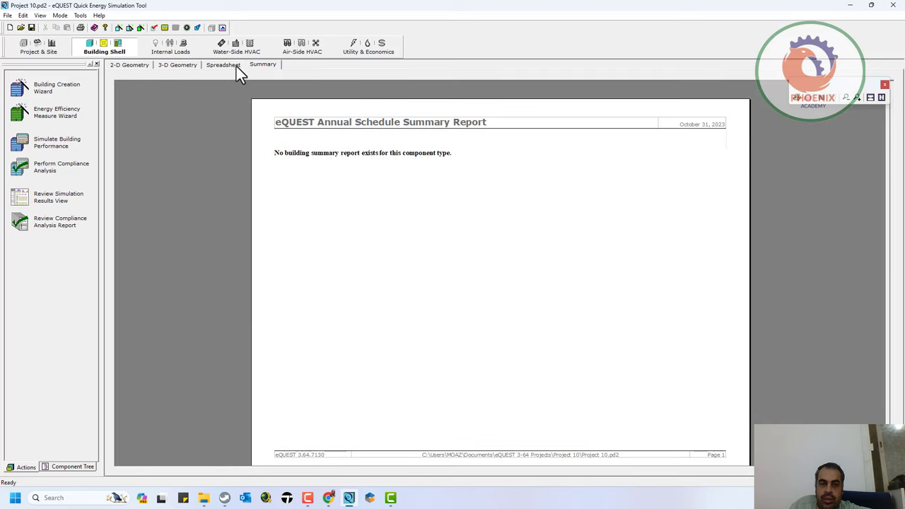
left_click(235, 66)
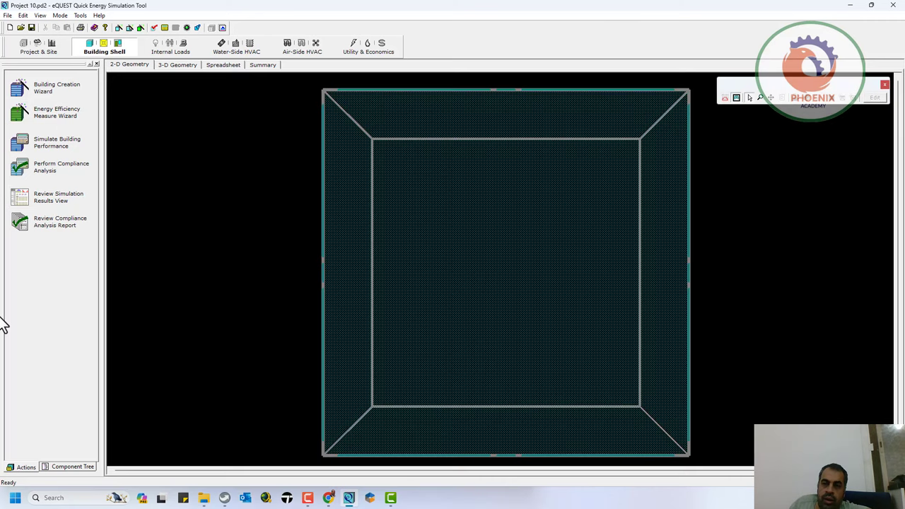
Show the component tree and highlight several ground and top floor perimeter and core spaces on the 2-D plan.
left_click(68, 470)
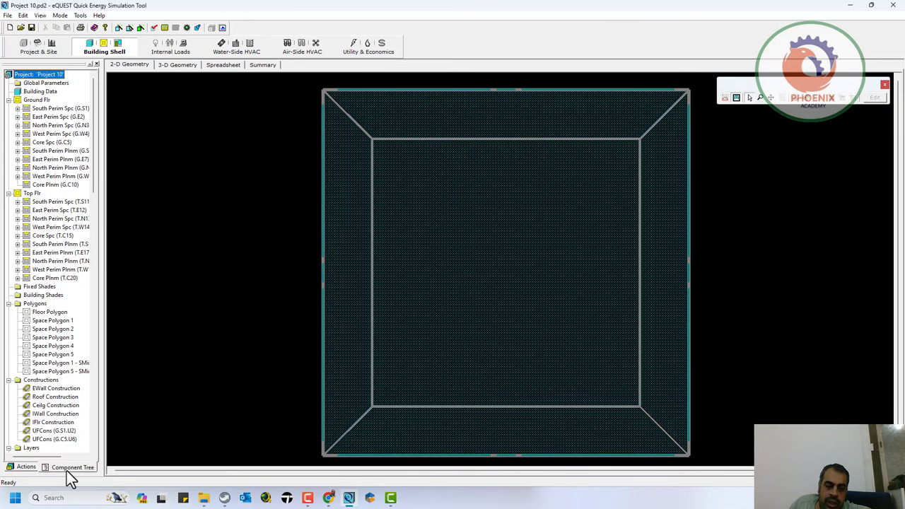
left_click(51, 118)
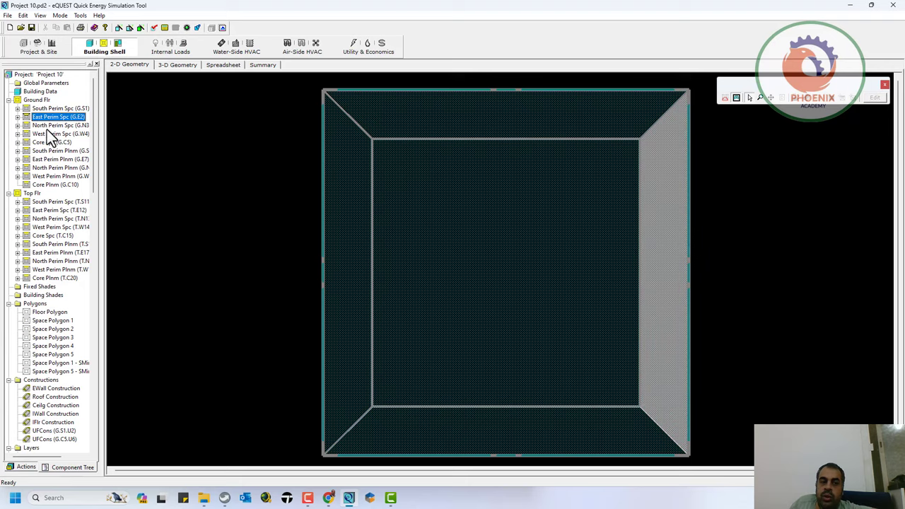
left_click(51, 142)
left_click(50, 235)
left_click(51, 219)
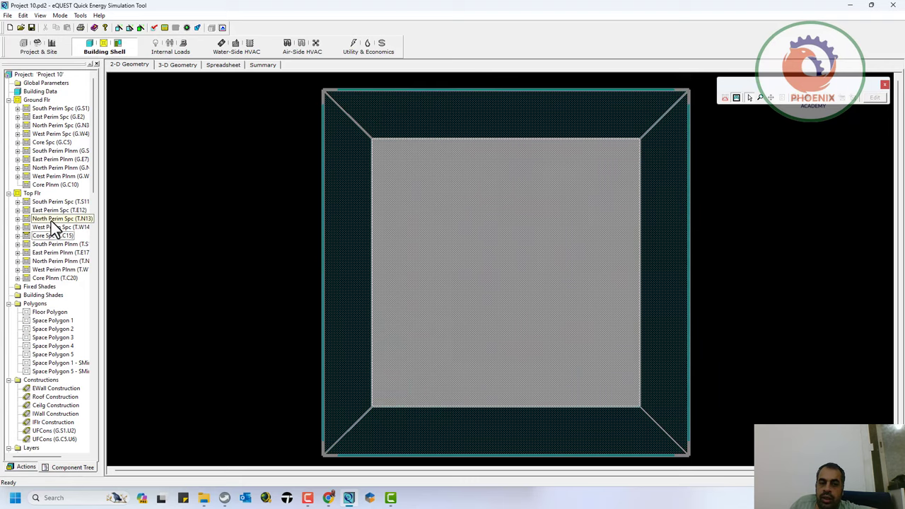
left_click(53, 211)
Inspect the equipment, infiltration, daylighting and contents properties of the ground floor space Core Spc (G.C5), and close them.
left_click(58, 144)
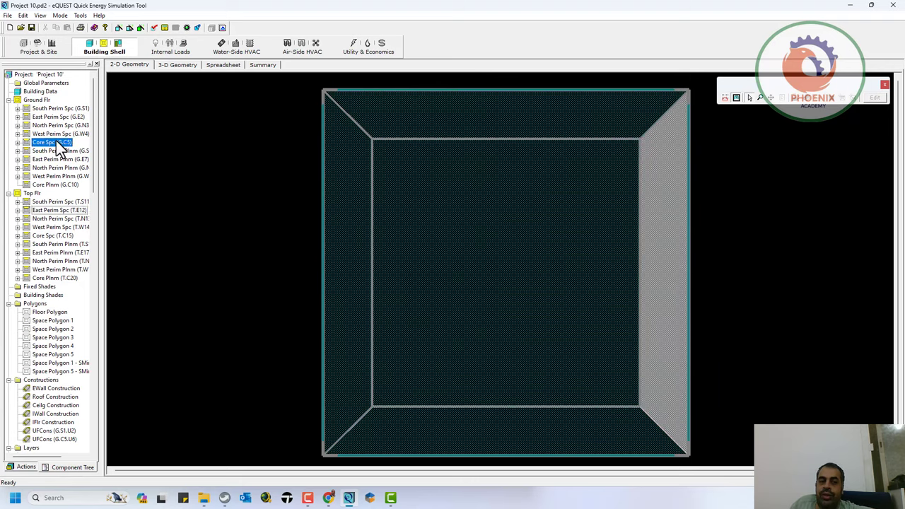
right_click(59, 147)
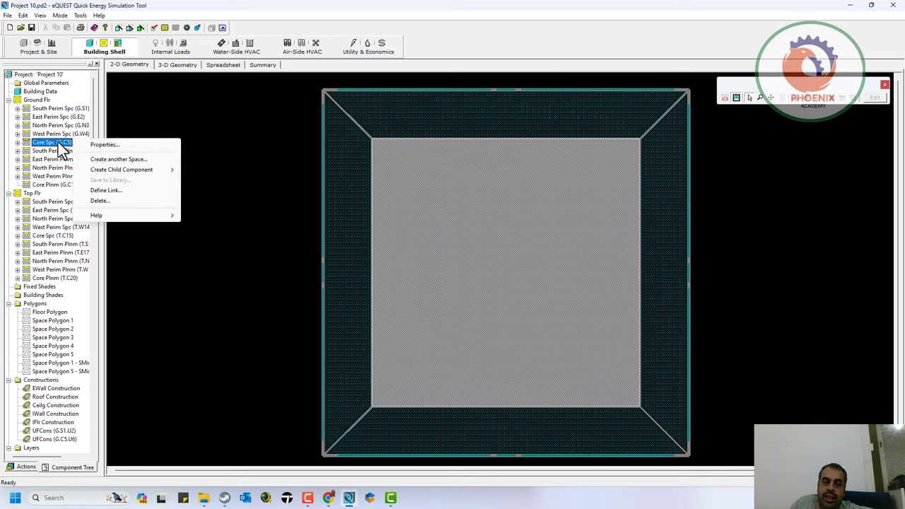
left_click(117, 146)
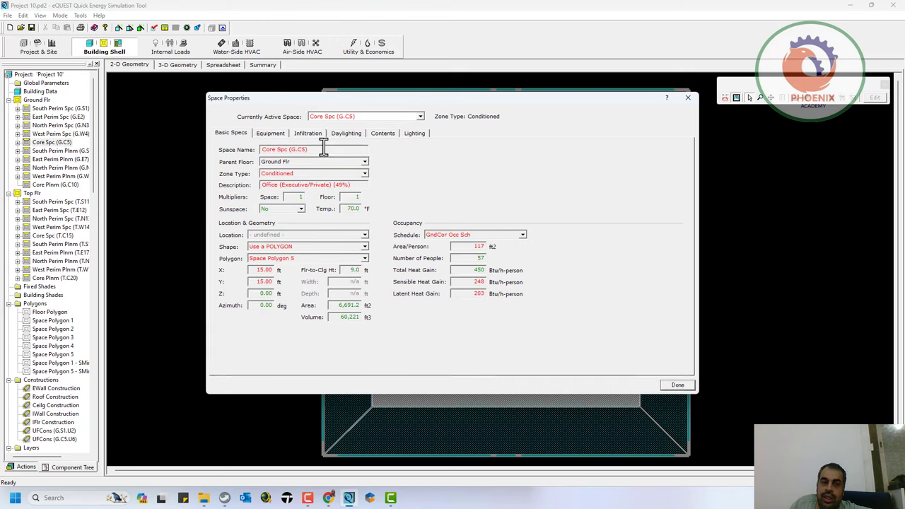
left_click(259, 133)
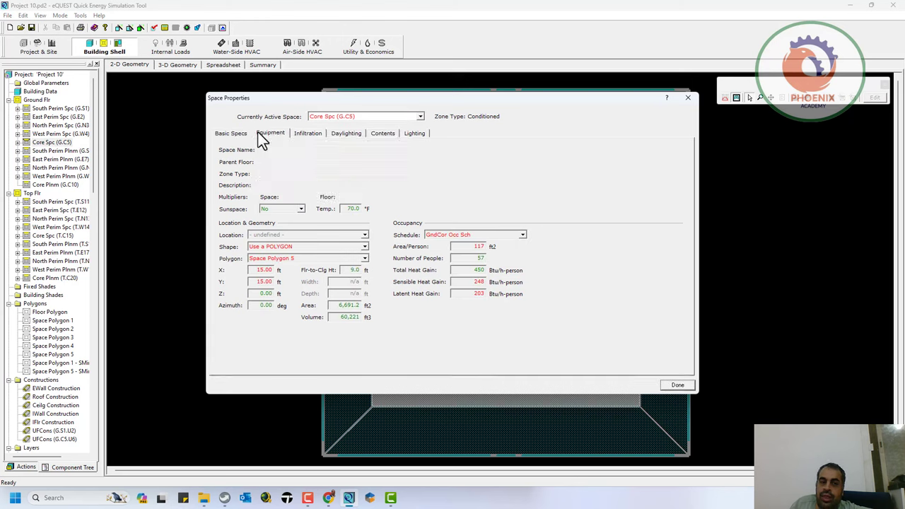
left_click(306, 135)
left_click(346, 134)
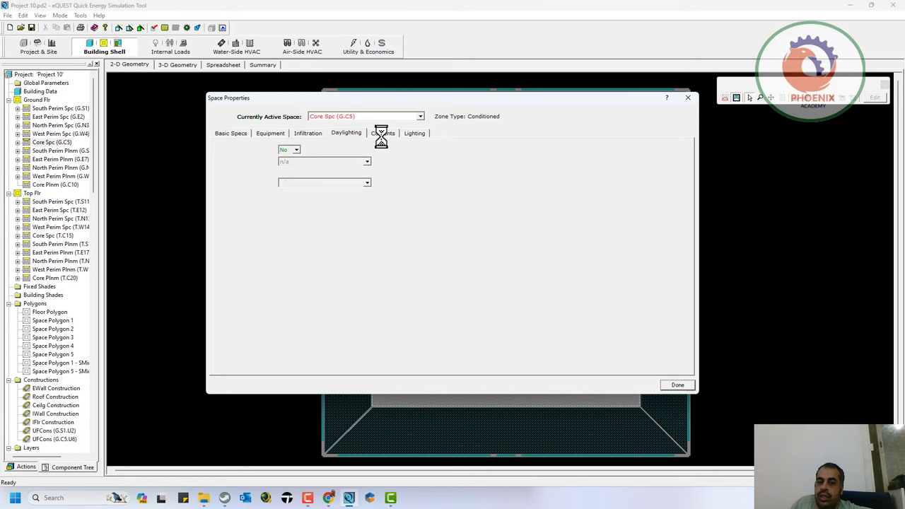
left_click(382, 133)
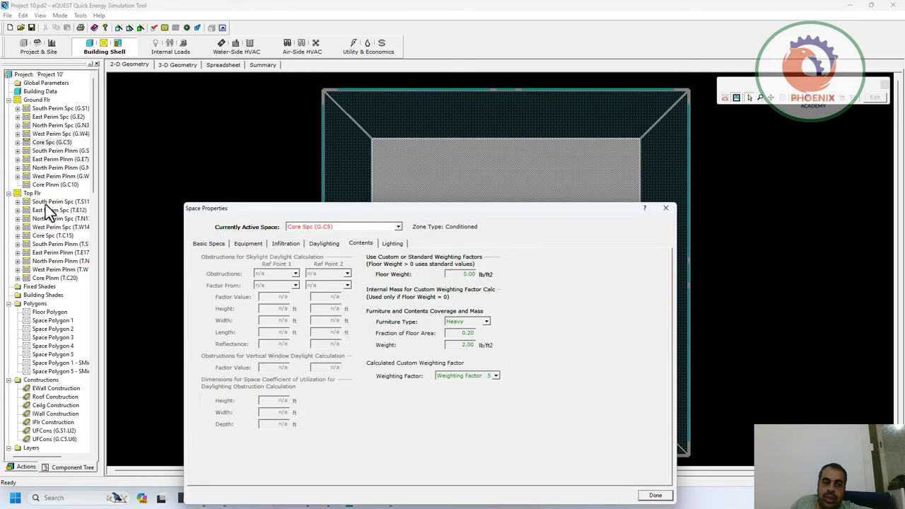
left_click(666, 207)
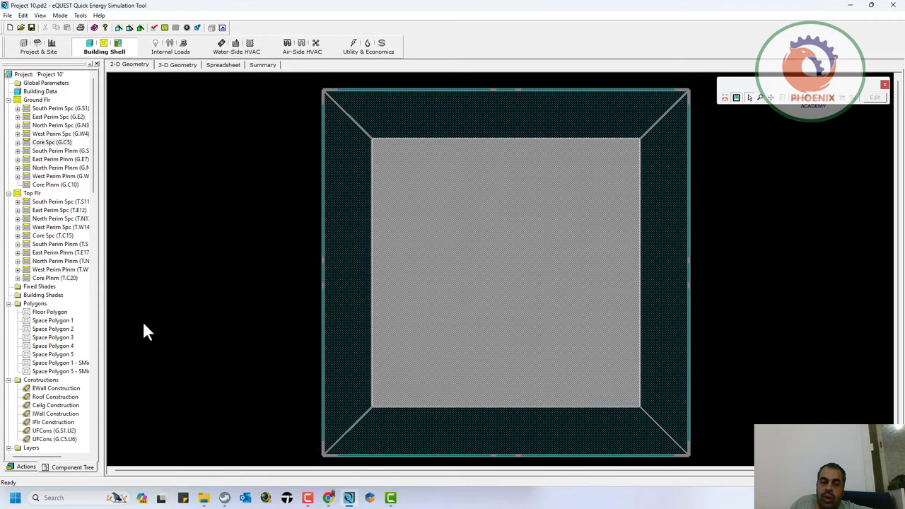
Check the editing options of the ground floor South Perim Plnm space and try to delete West Perim Plnm (G.W9).
left_click(68, 152)
right_click(68, 152)
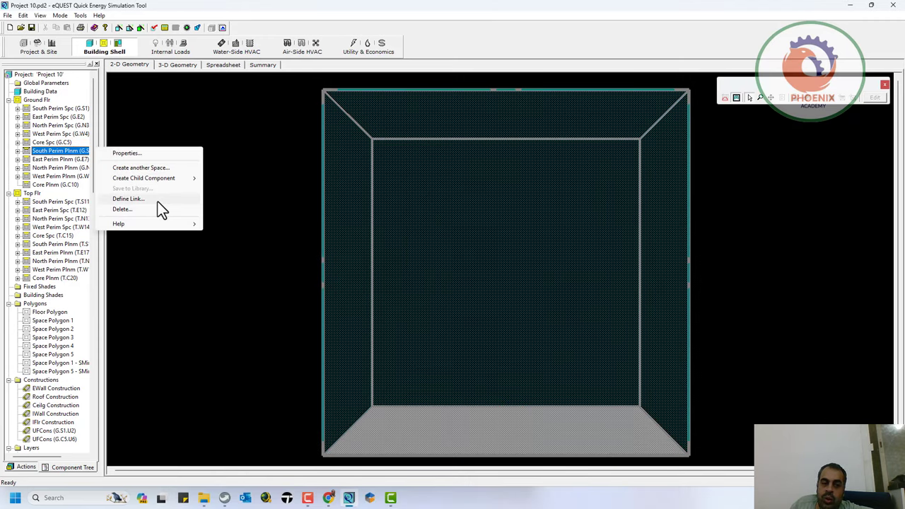
mouse_move(177, 185)
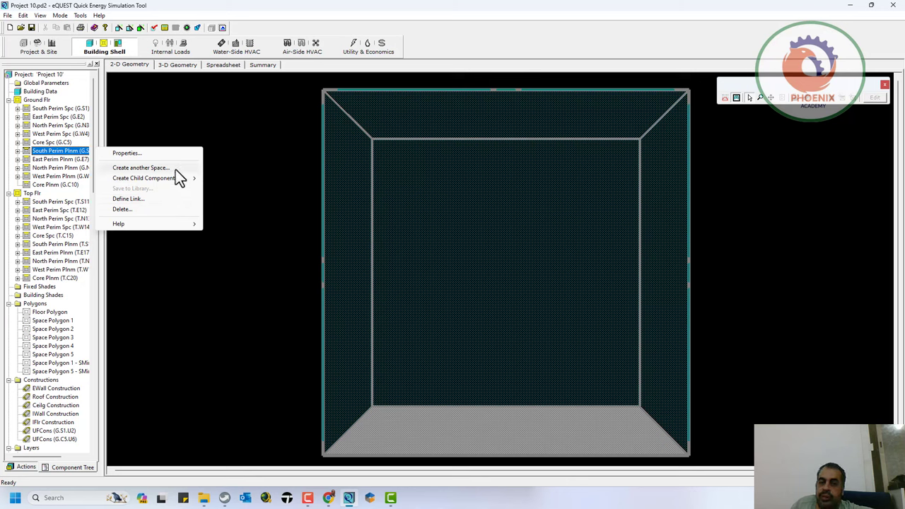
left_click(59, 177)
right_click(60, 177)
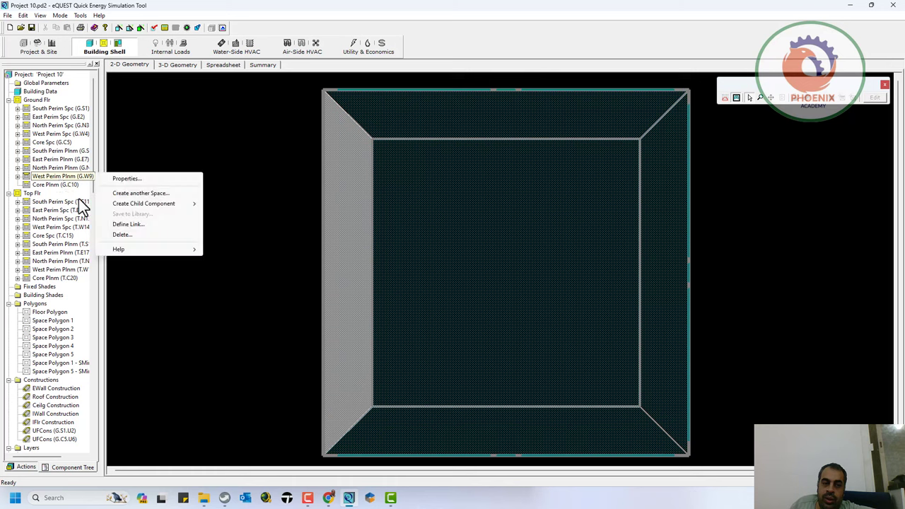
left_click(130, 237)
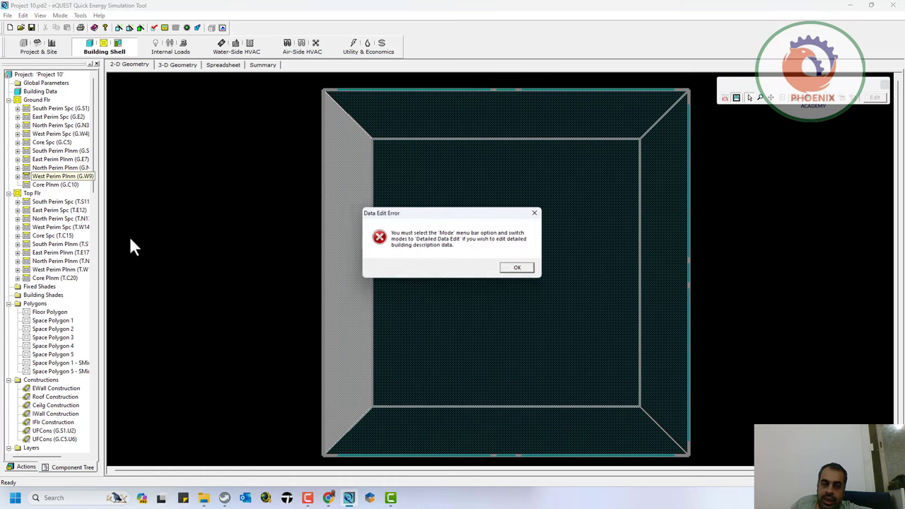
left_click(515, 270)
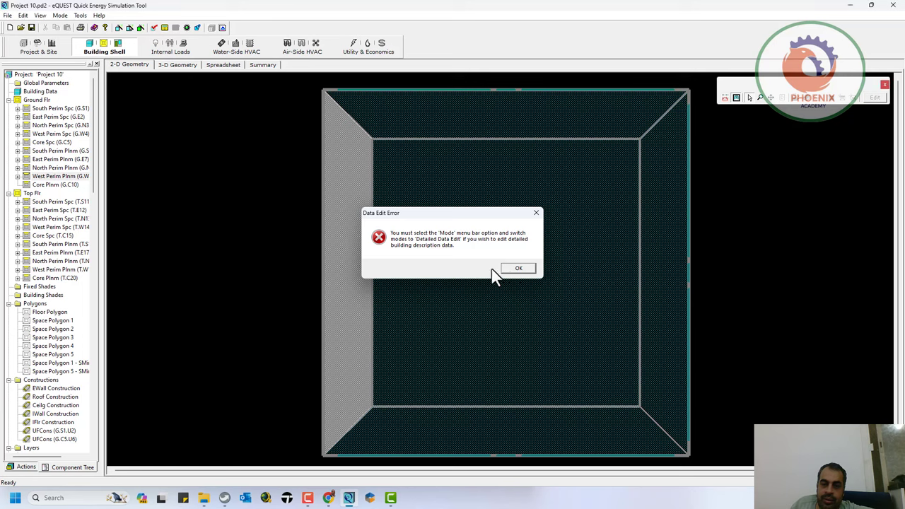
Switch to Results Output Mode and examine the monthly energy consumption report's charts and electric consumption table.
left_click(41, 16)
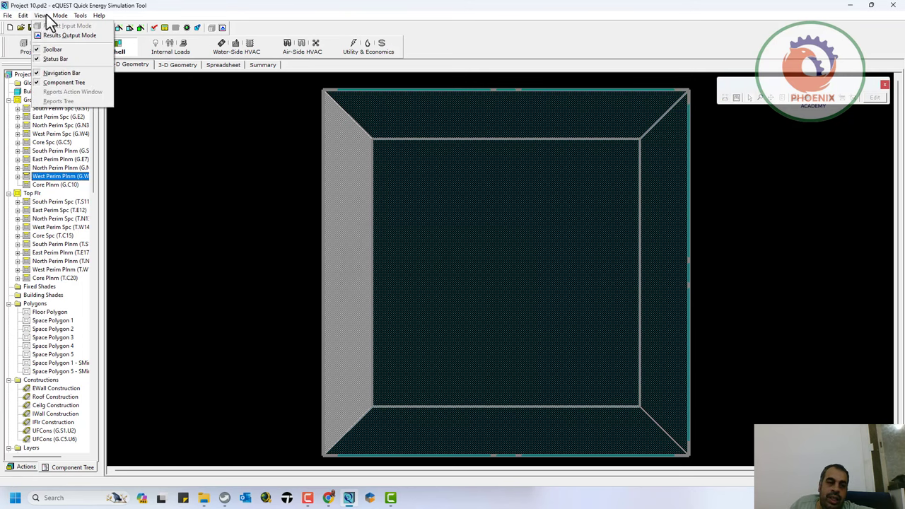
left_click(85, 36)
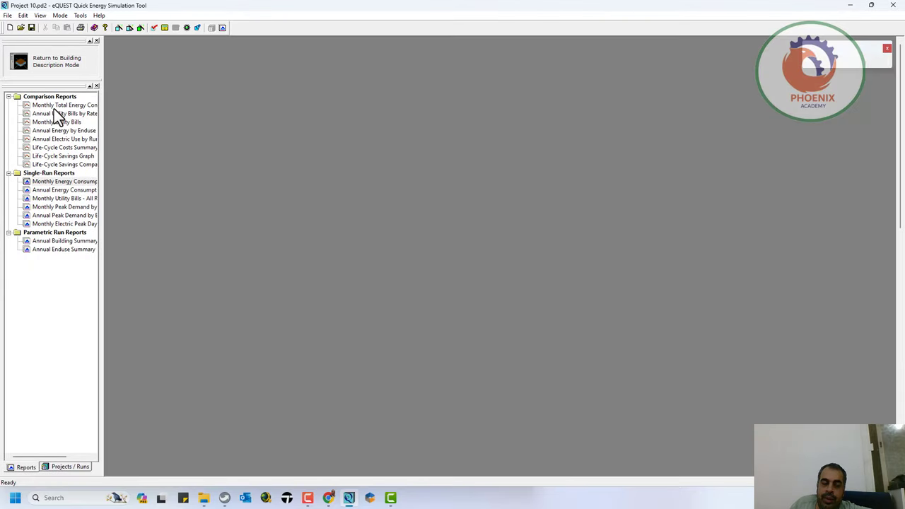
scroll(212, 221, "down", 10)
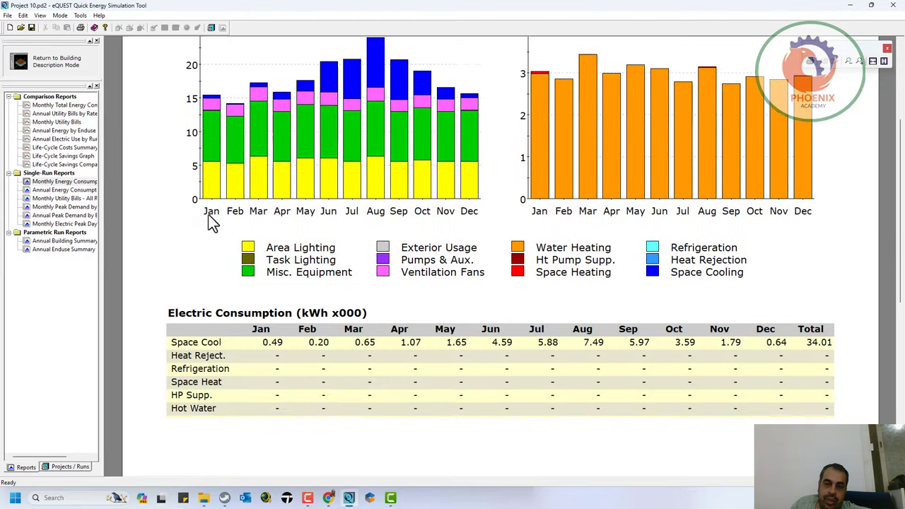
scroll(208, 218, "up", 5)
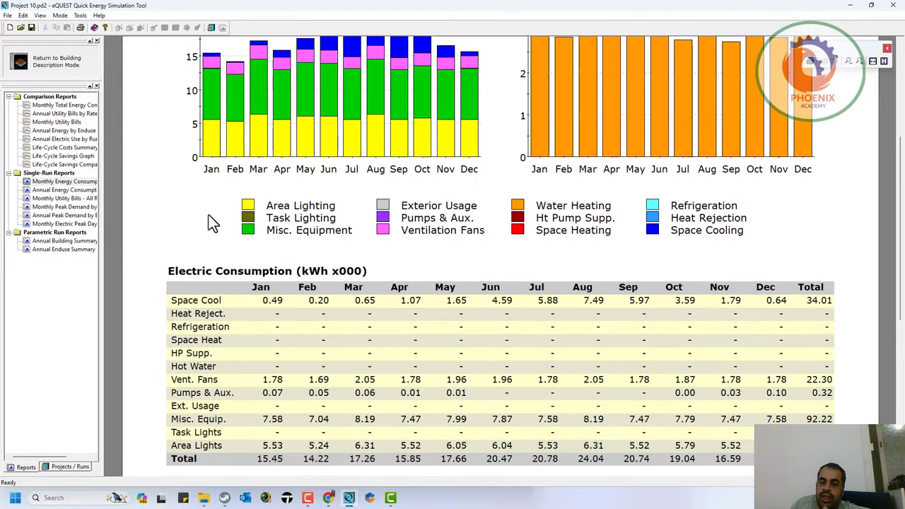
Review the Monthly Utility Bills comparison and the Monthly Peak Demand by Enduse report down to its gas demand table.
left_click(51, 122)
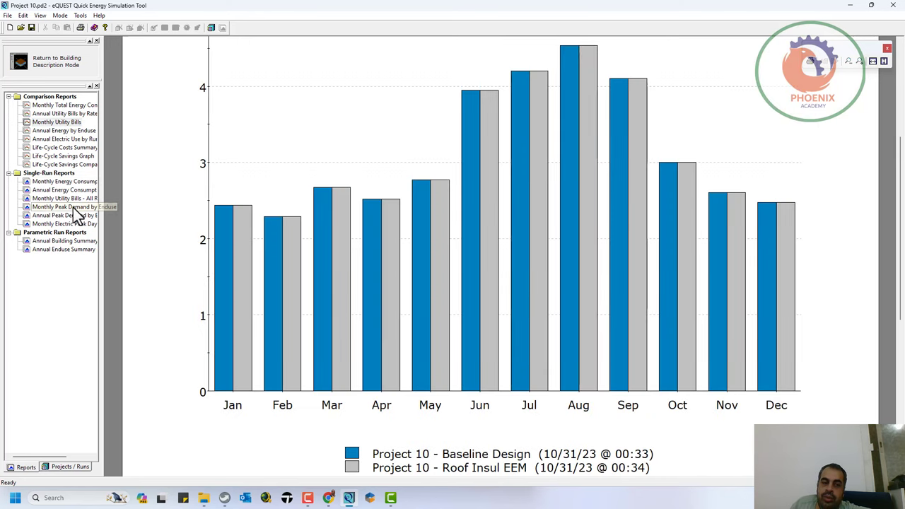
left_click(63, 207)
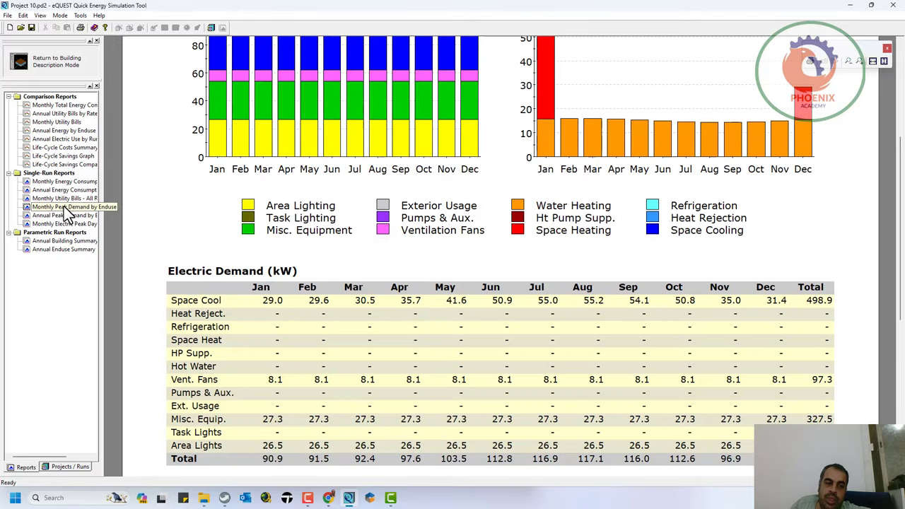
scroll(333, 273, "down", 5)
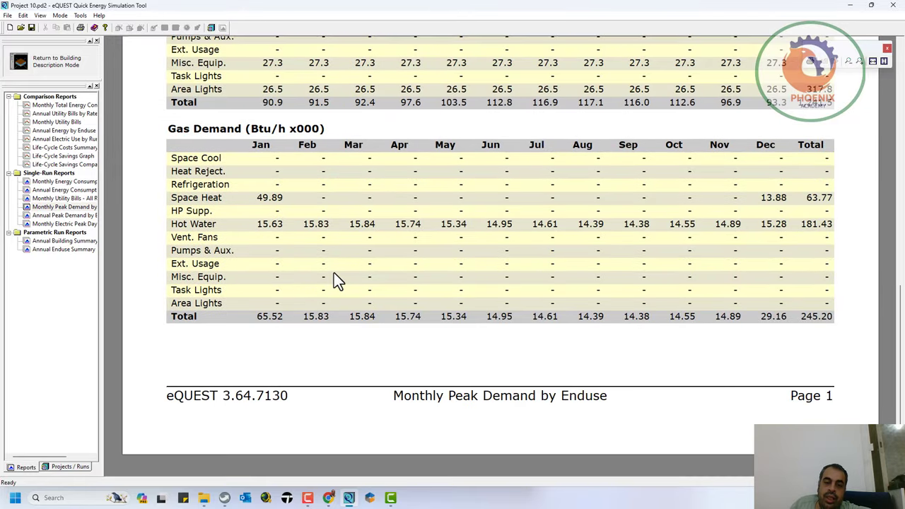
Switch the project to Detailed Data Edit mode, accepting that EEM wizard information is ignored, and return to Project Input Mode.
scroll(334, 273, "up", 5)
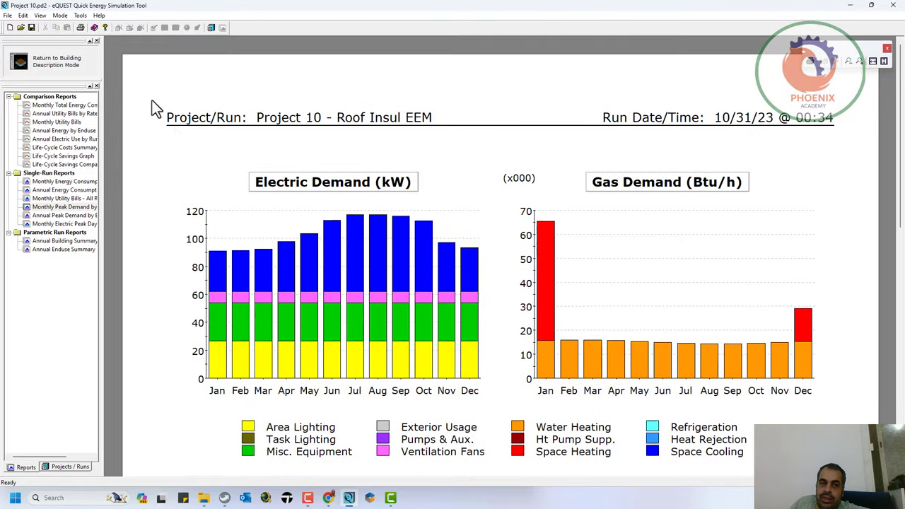
left_click(62, 15)
left_click(67, 19)
left_click(67, 18)
left_click(95, 50)
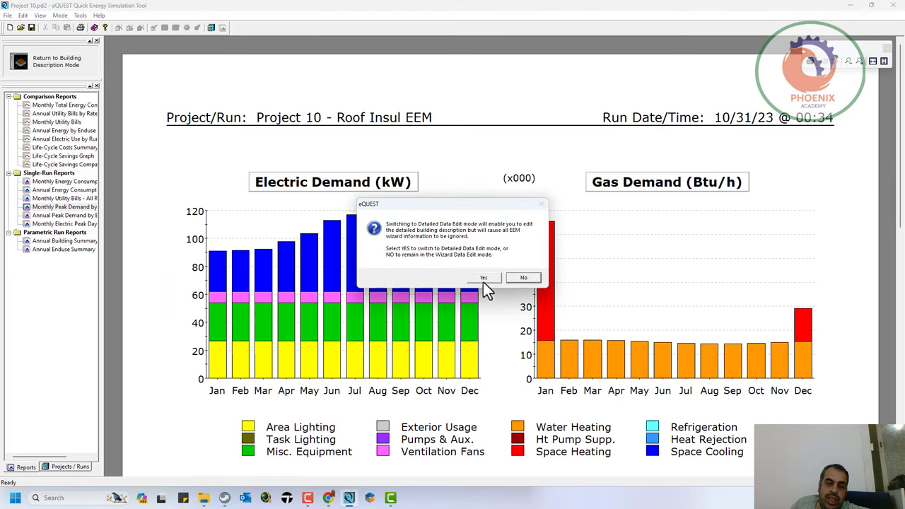
left_click(483, 279)
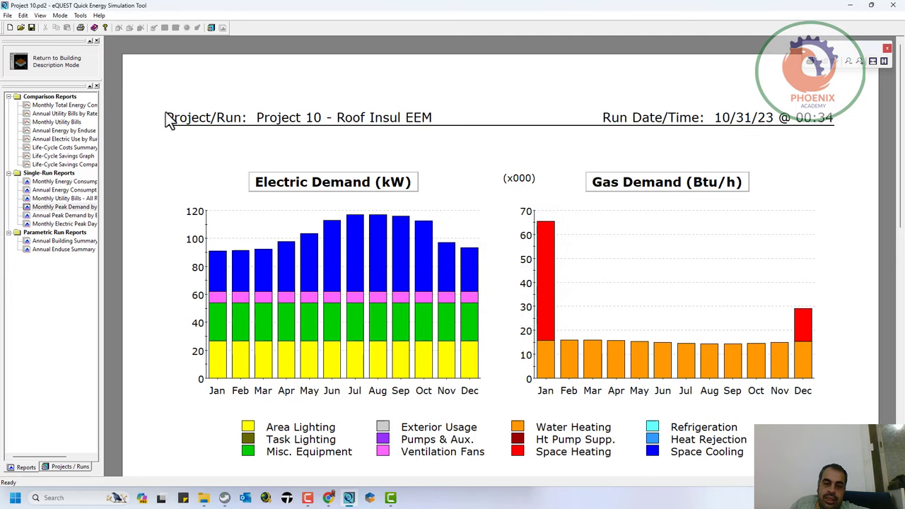
left_click(58, 17)
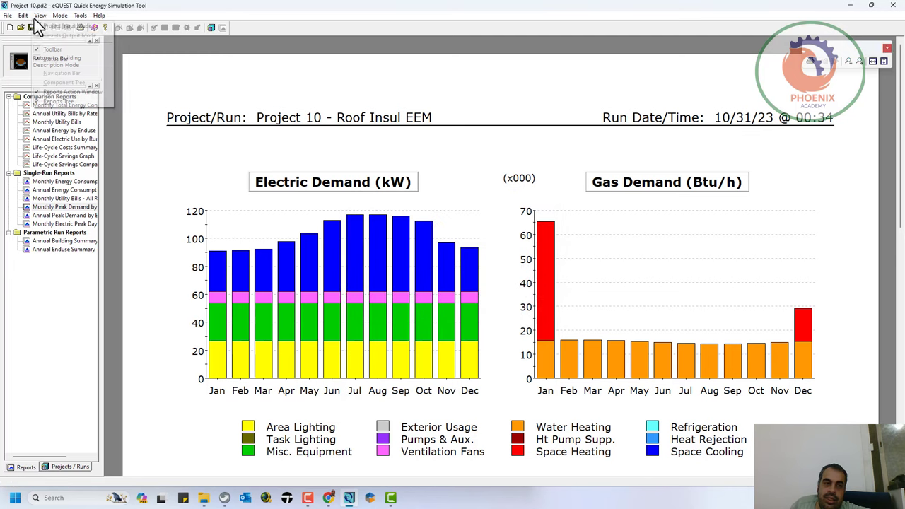
left_click(67, 30)
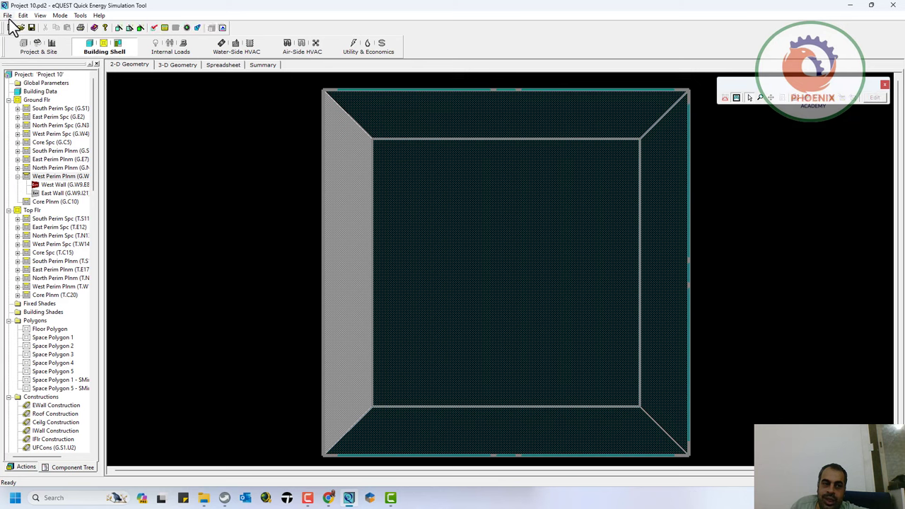
Check the CSV export options available for the project's hourly results, LEED results and space loads report.
left_click(7, 15)
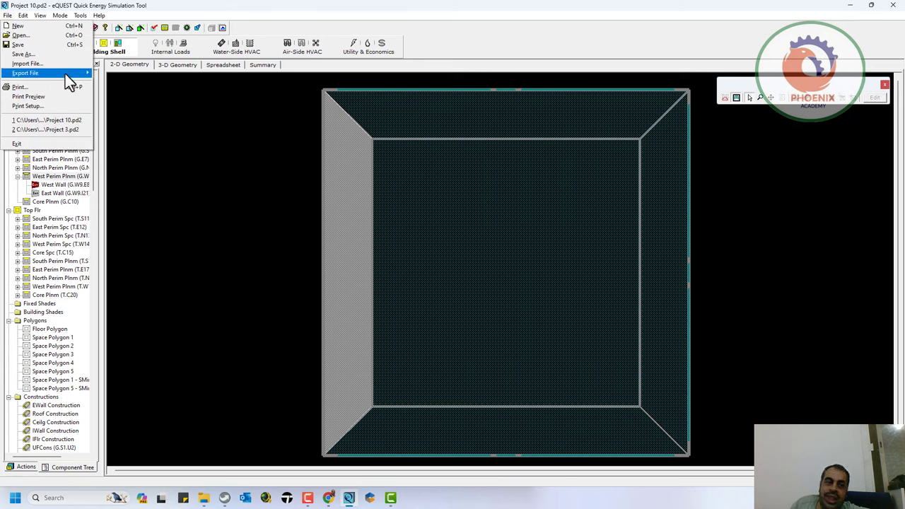
mouse_move(67, 74)
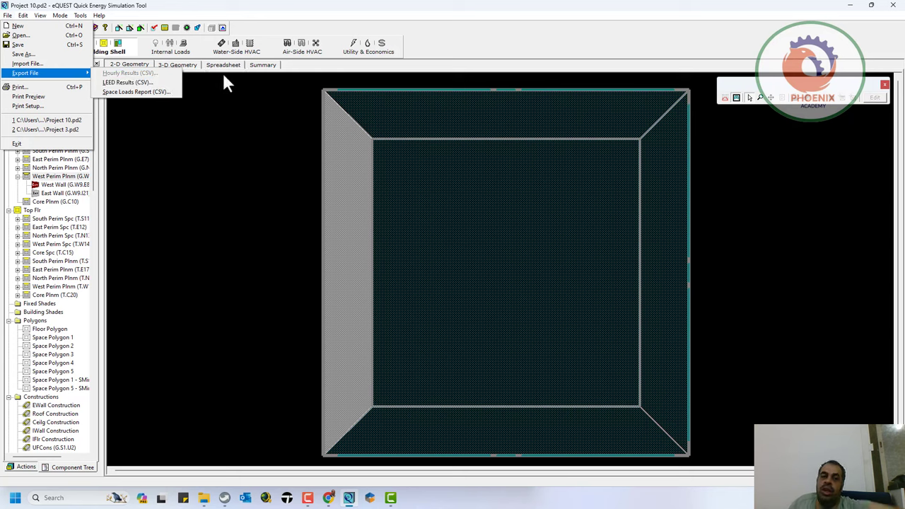
left_click(421, 57)
Browse the internal loads and HVAC modules, and inspect the air-side zones and systems on both floors, including Sys1 (PSZ) (T.W14).
left_click(170, 50)
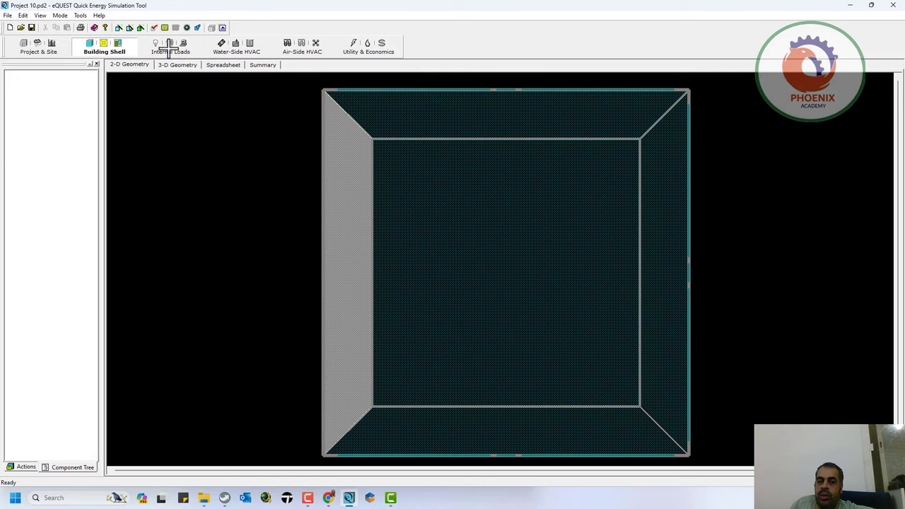
left_click(225, 51)
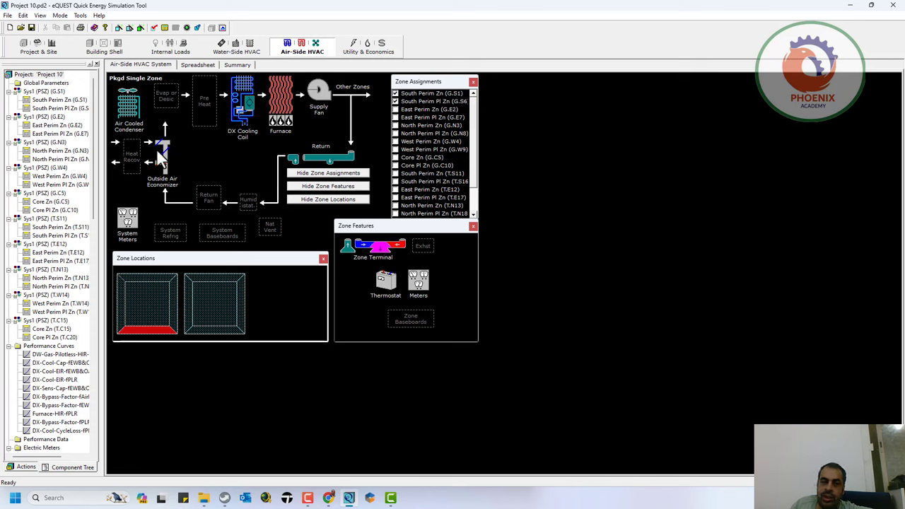
left_click(56, 101)
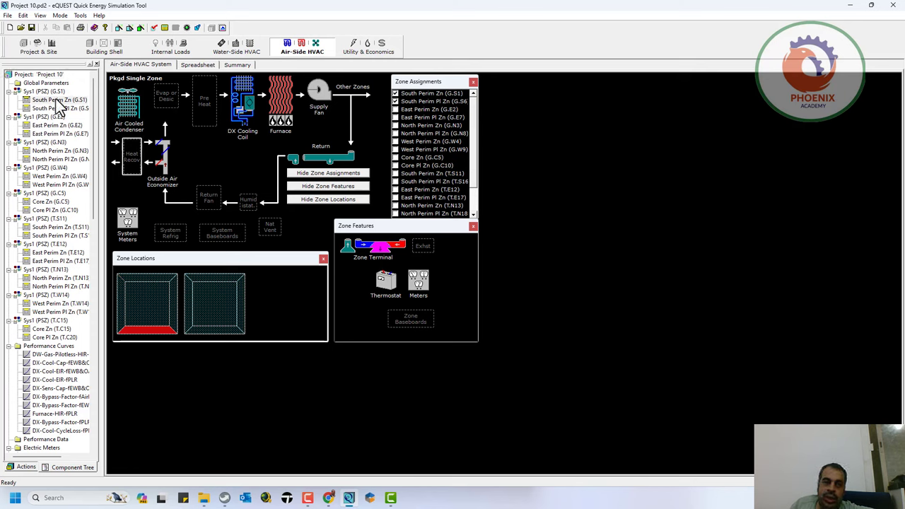
left_click(63, 142)
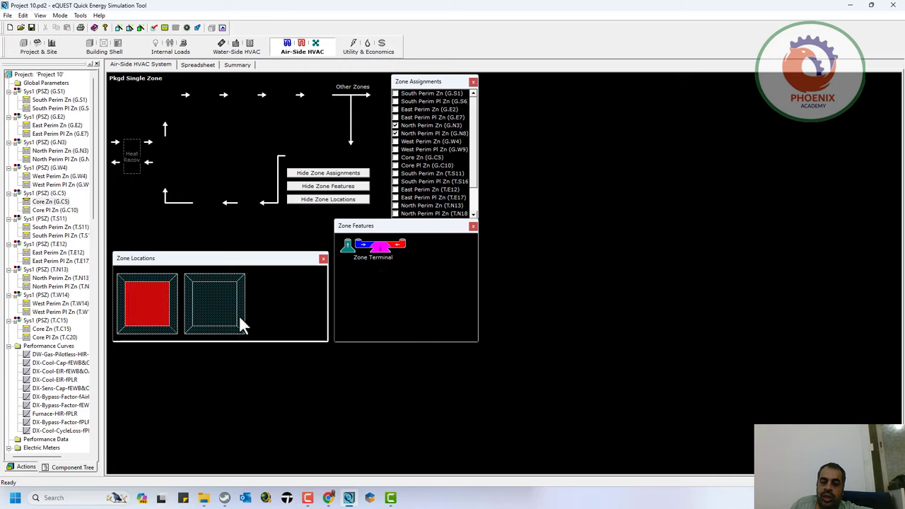
left_click(57, 296)
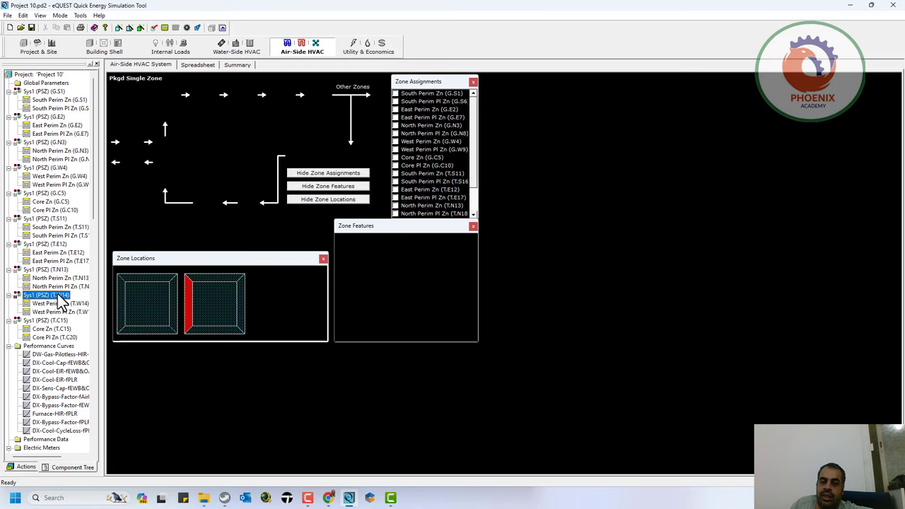